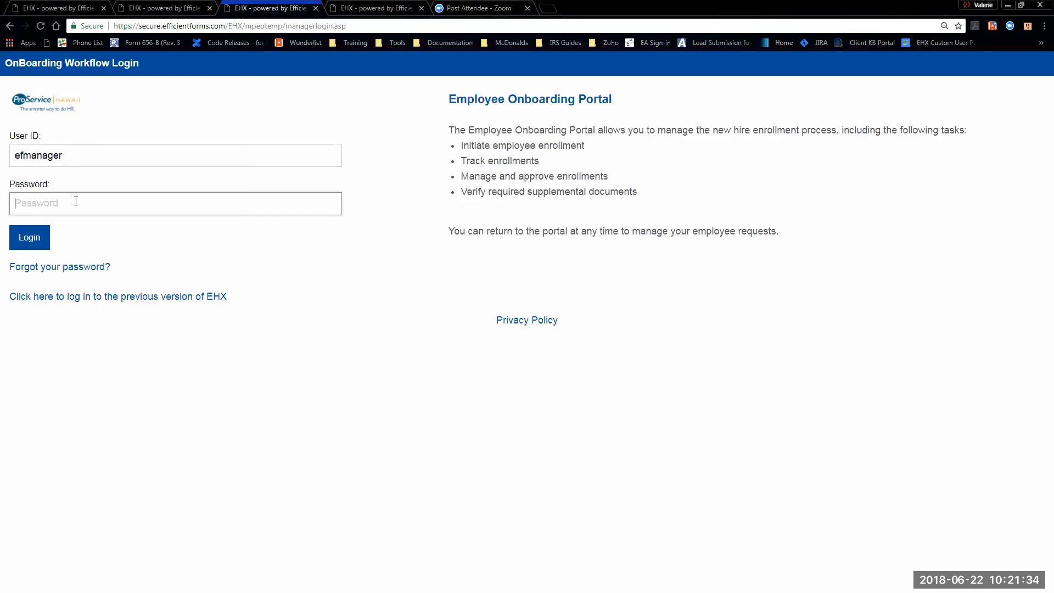
- Log in to the manager portal with the account password and open the Requests list
{"action": "type", "text": "••••••••••"}
{"action": "left_click", "coordinate": [23, 236]}
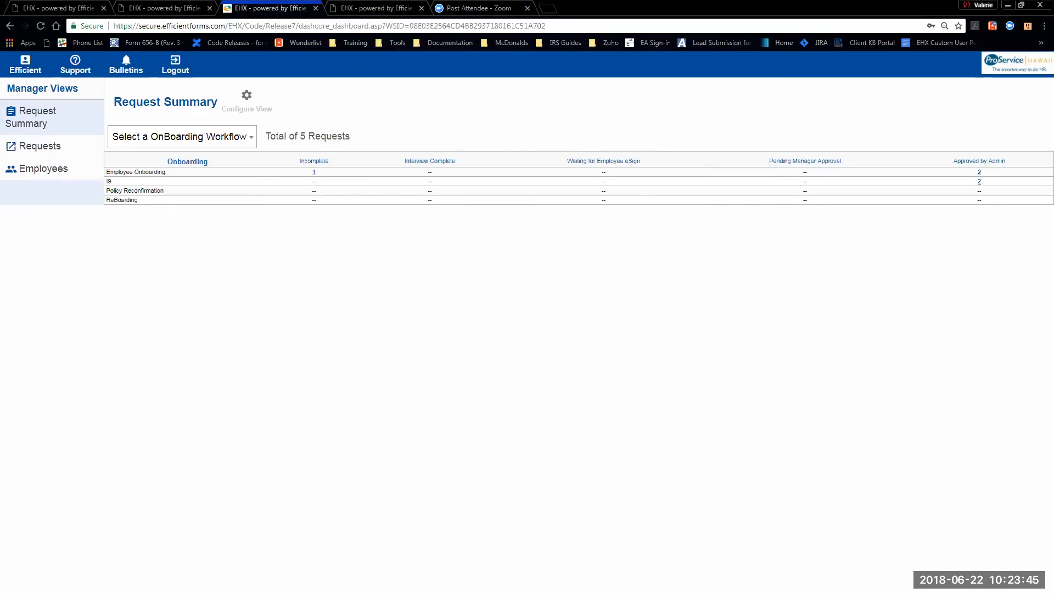
{"action": "left_click", "coordinate": [54, 145]}
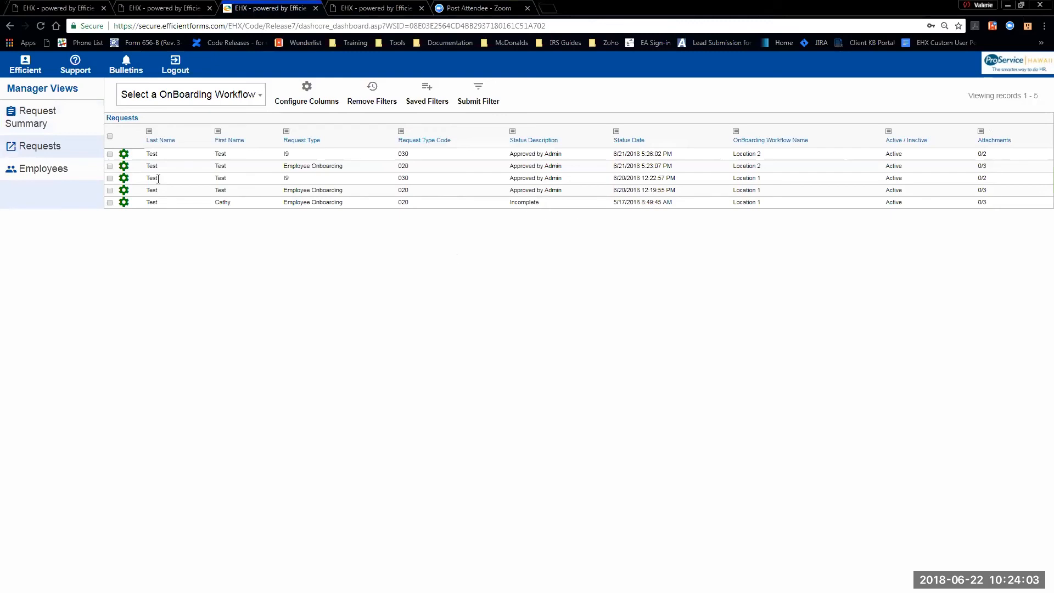
- Expand the first Location 2 I9 request's status history, then switch to the Employees list
{"action": "left_click", "coordinate": [124, 154]}
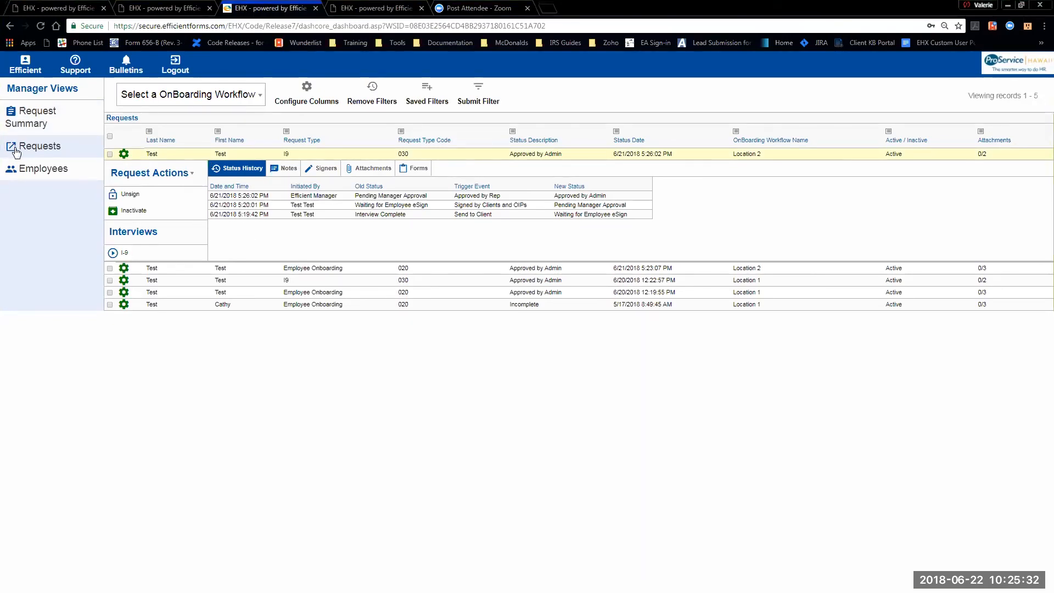
{"action": "left_click", "coordinate": [51, 173]}
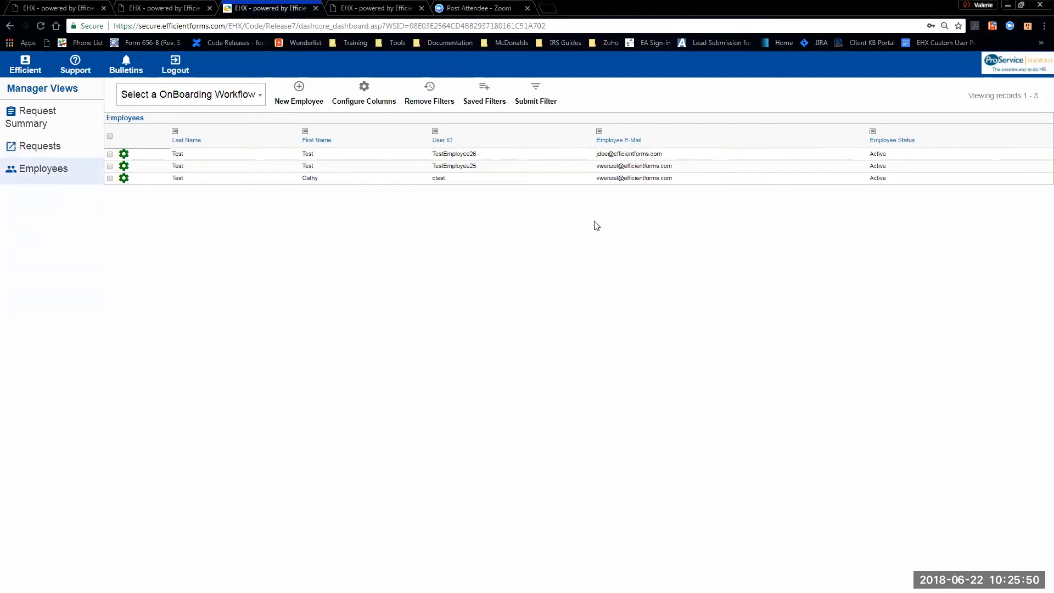
- Resend the registration email to the first test employee by email
{"action": "left_click", "coordinate": [130, 156]}
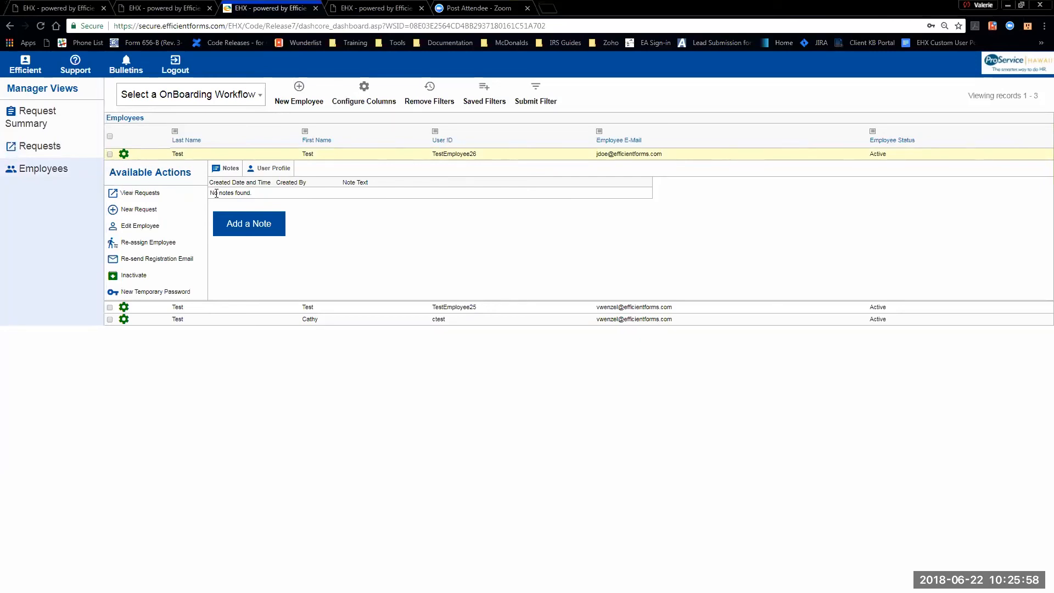
{"action": "left_click", "coordinate": [157, 264]}
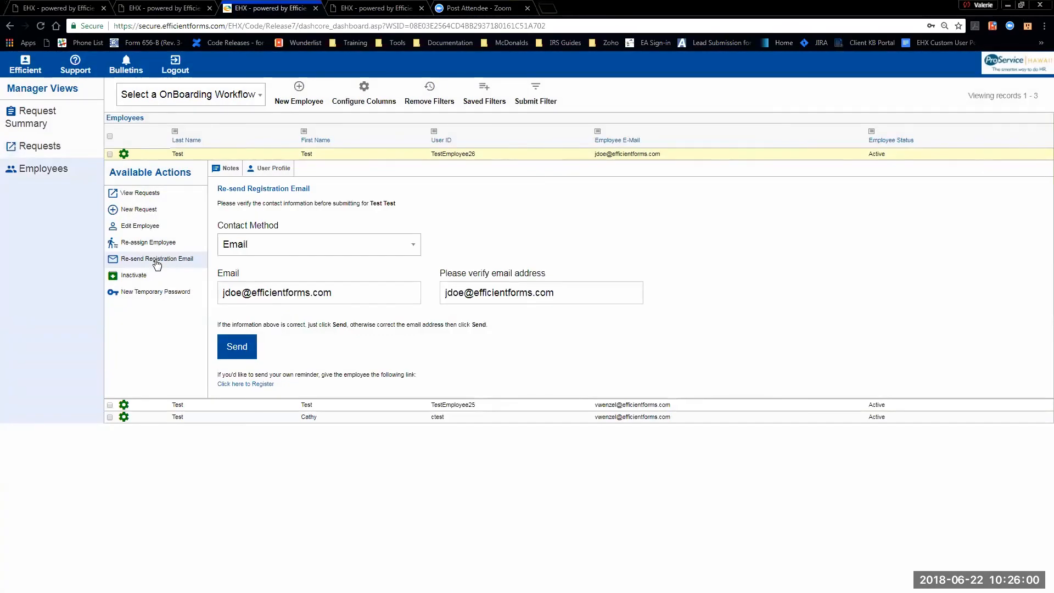
{"action": "left_click", "coordinate": [236, 346]}
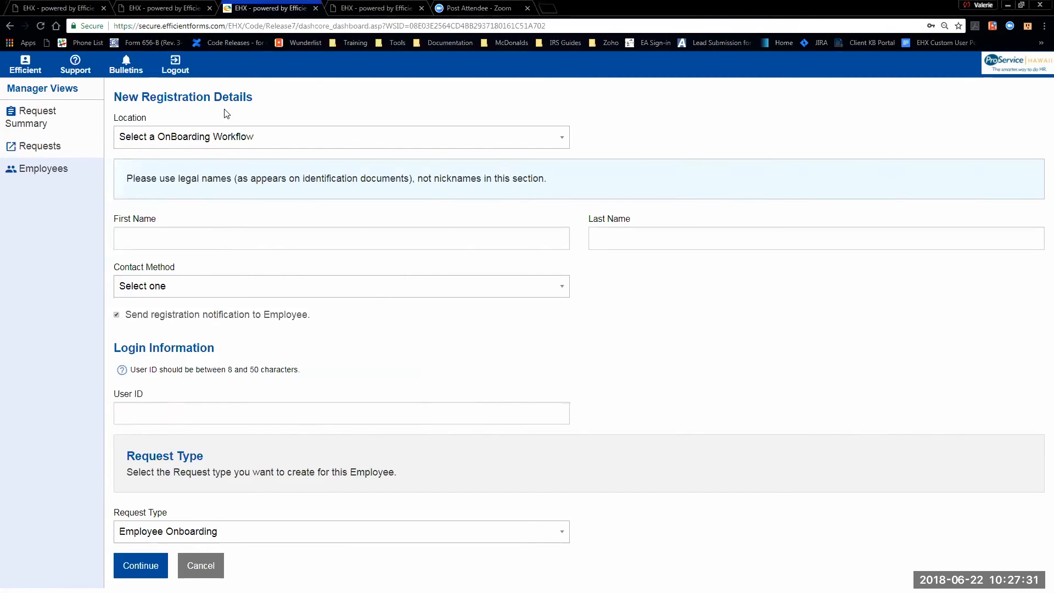
- Choose Location 2 and enter the new employee's first and last name
{"action": "left_click", "coordinate": [232, 141]}
{"action": "key", "text": "Down"}
{"action": "key", "text": "Down"}
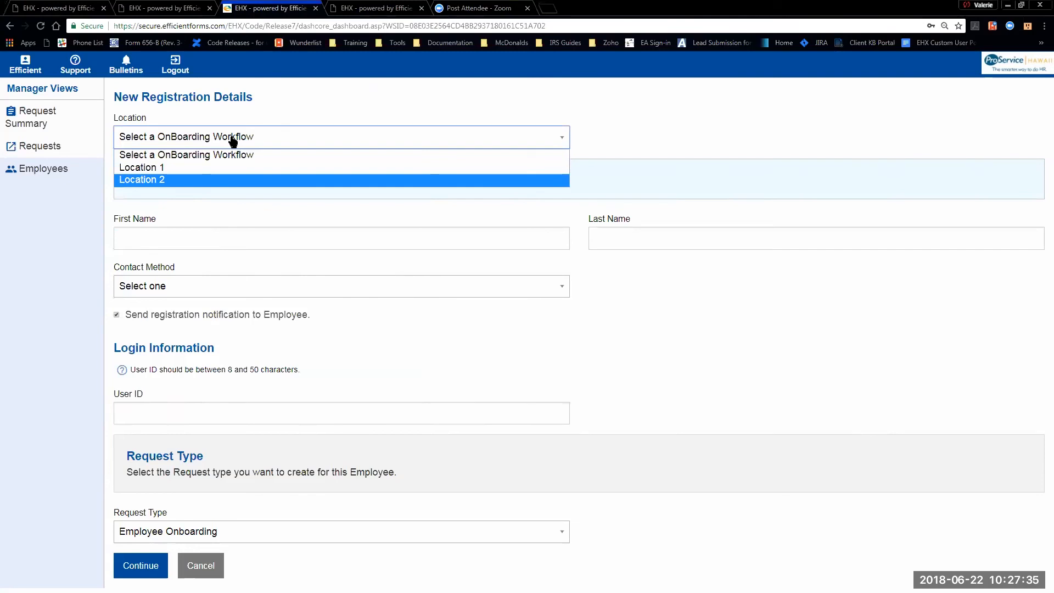
{"action": "key", "text": "Return"}
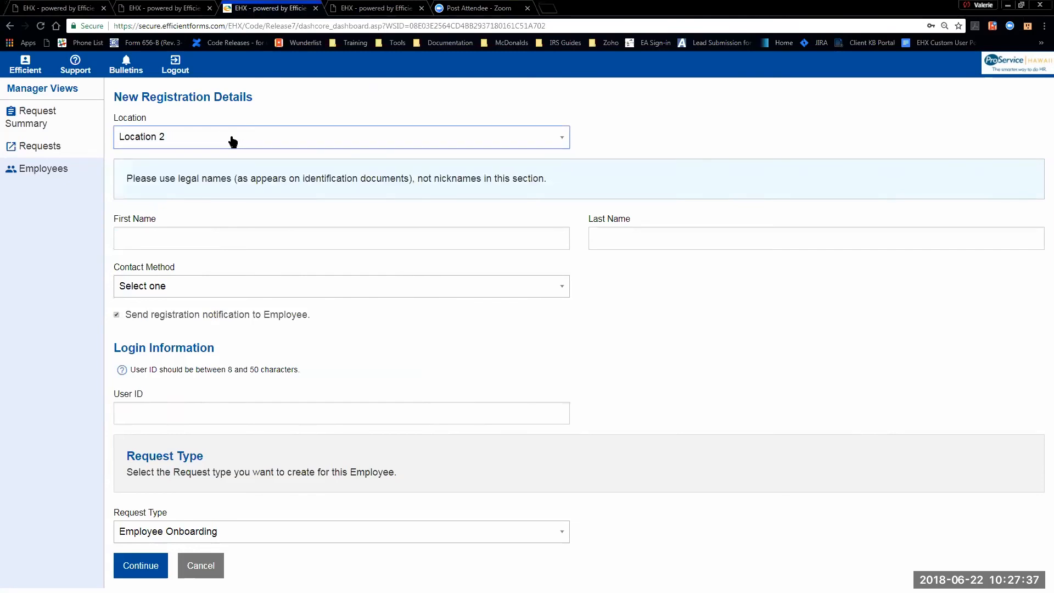
{"action": "left_click", "coordinate": [179, 242]}
{"action": "type", "text": "Test"}
{"action": "key", "text": "Tab"}
{"action": "type", "text": "Test"}
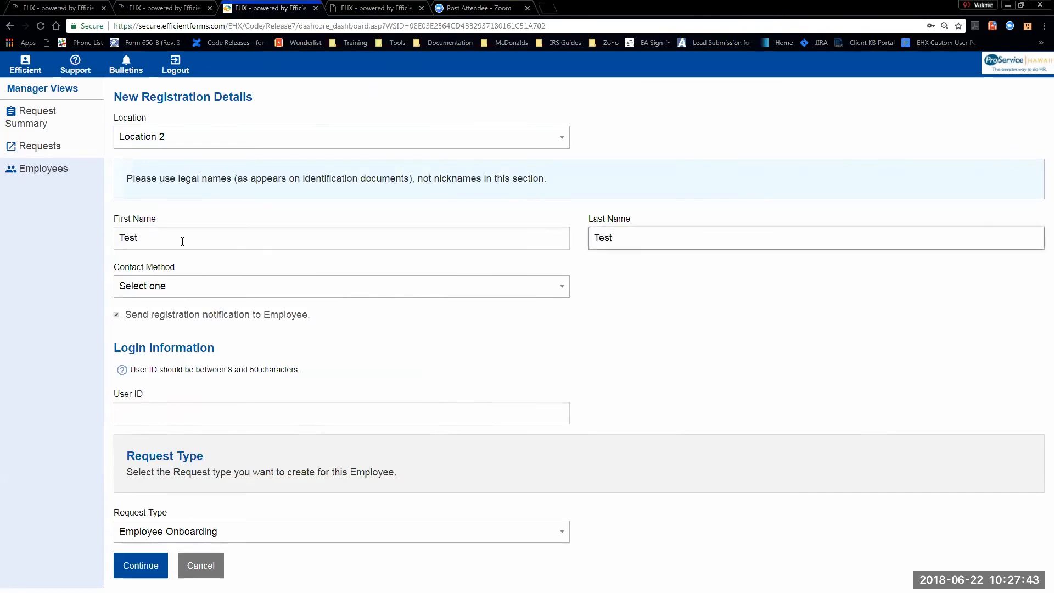
{"action": "key", "text": "Tab"}
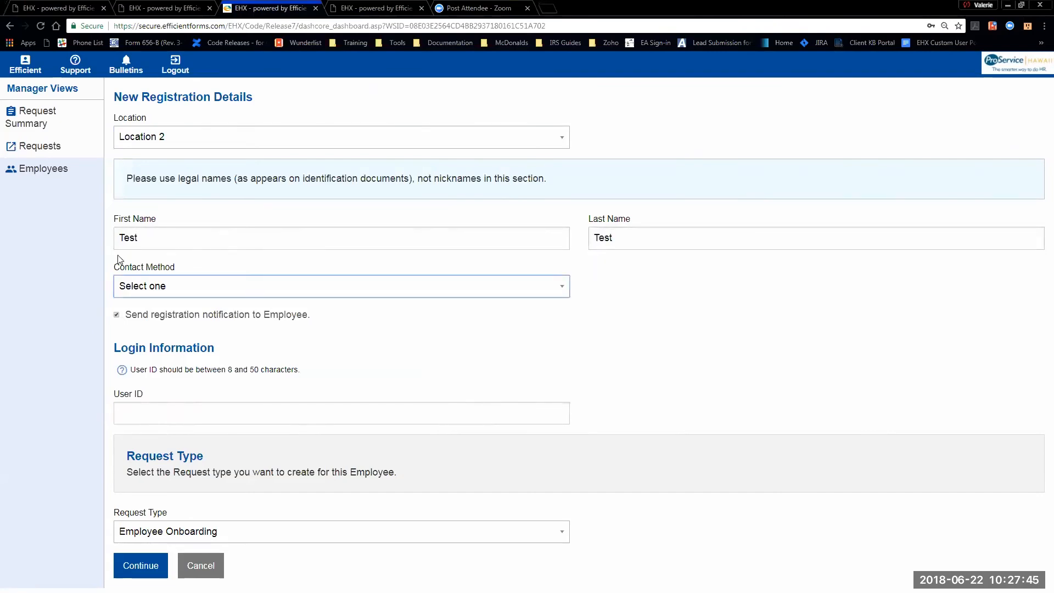
- Set the contact method to Email and enter and verify the employee's email address
{"action": "left_click", "coordinate": [158, 288]}
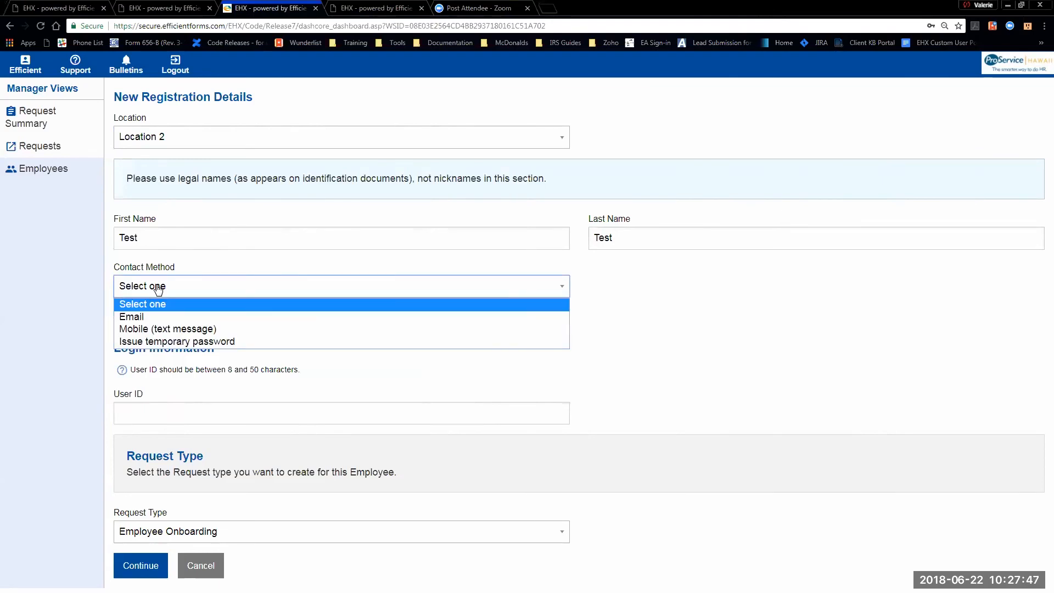
{"action": "left_click", "coordinate": [162, 317]}
{"action": "left_click", "coordinate": [167, 331]}
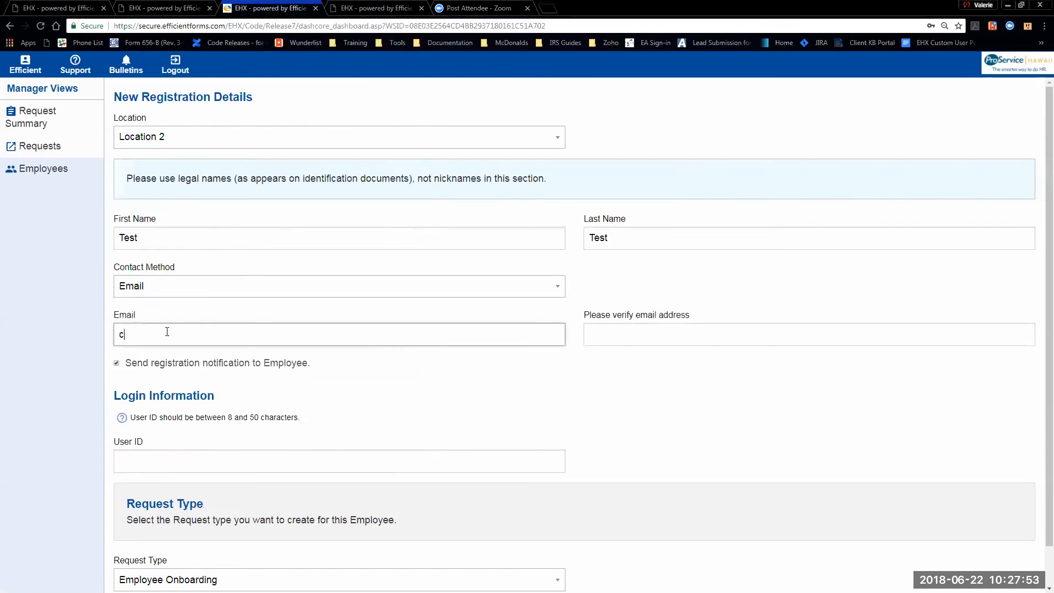
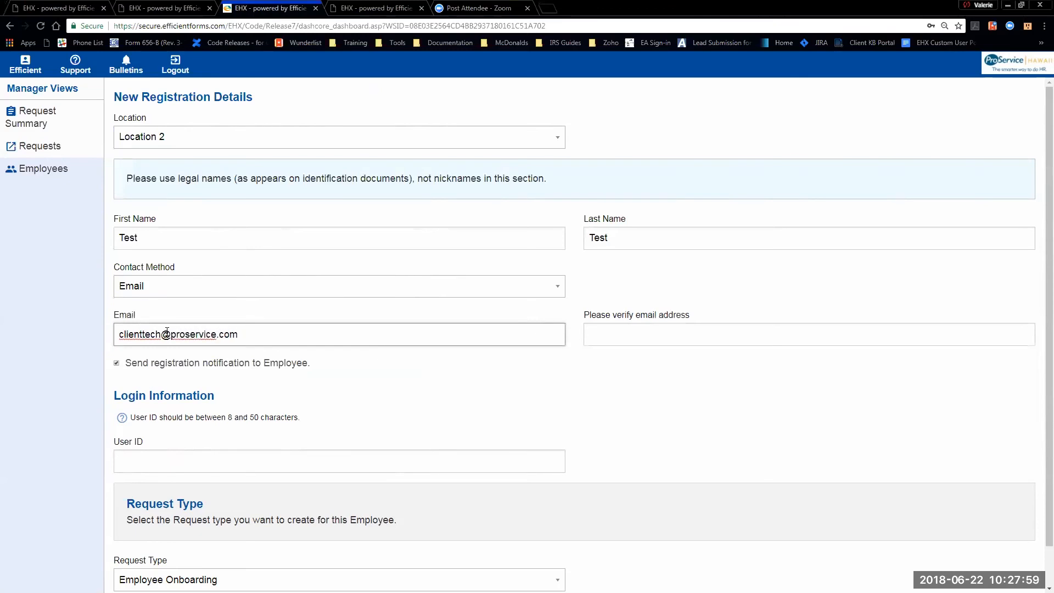
{"action": "key", "text": "ctrl+a"}
{"action": "key", "text": "ctrl+c"}
{"action": "key", "text": "Tab"}
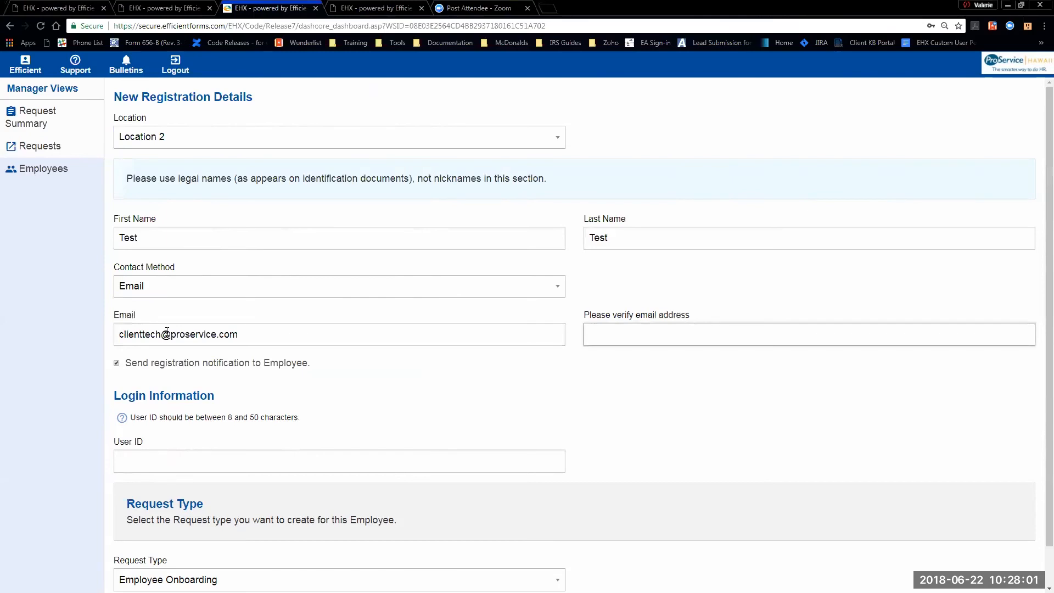
{"action": "key", "text": "ctrl+v"}
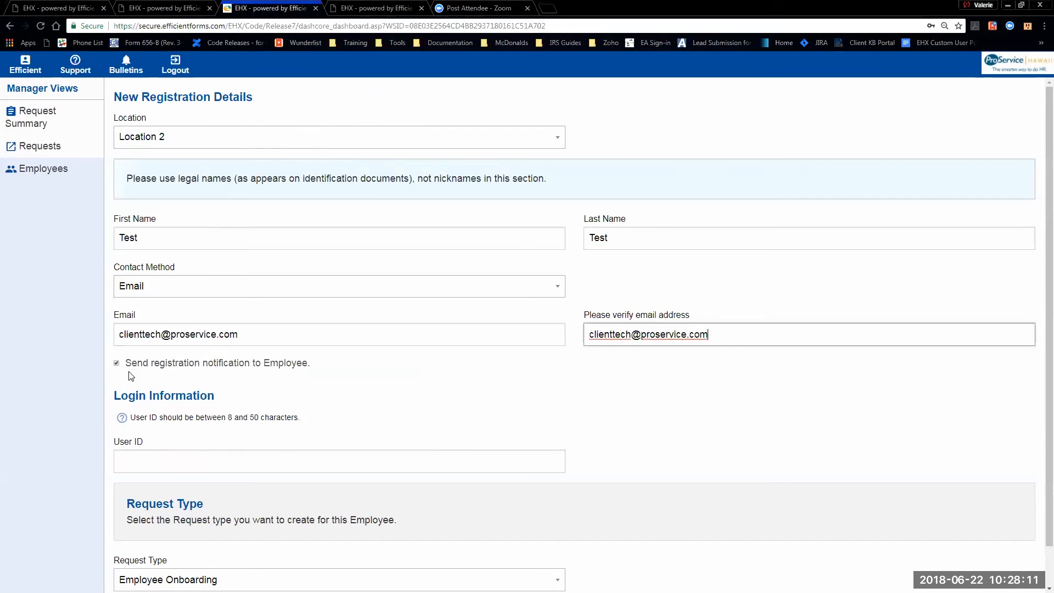
- Enter the employee's login user ID and submit the registration
{"action": "scroll", "coordinate": [155, 375], "scroll_direction": "down", "scroll_amount": 1}
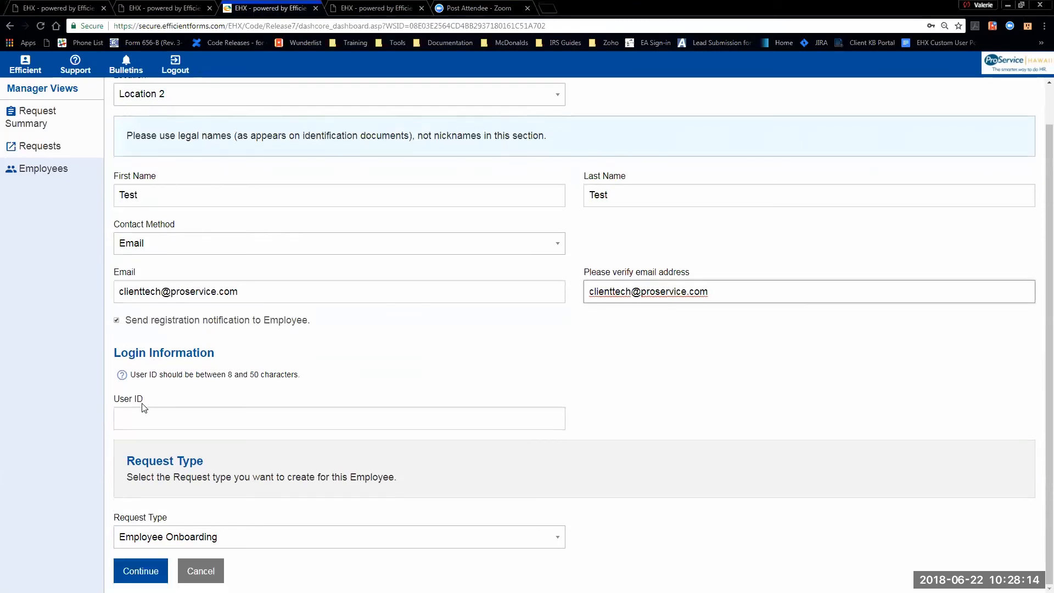
{"action": "left_click", "coordinate": [136, 416]}
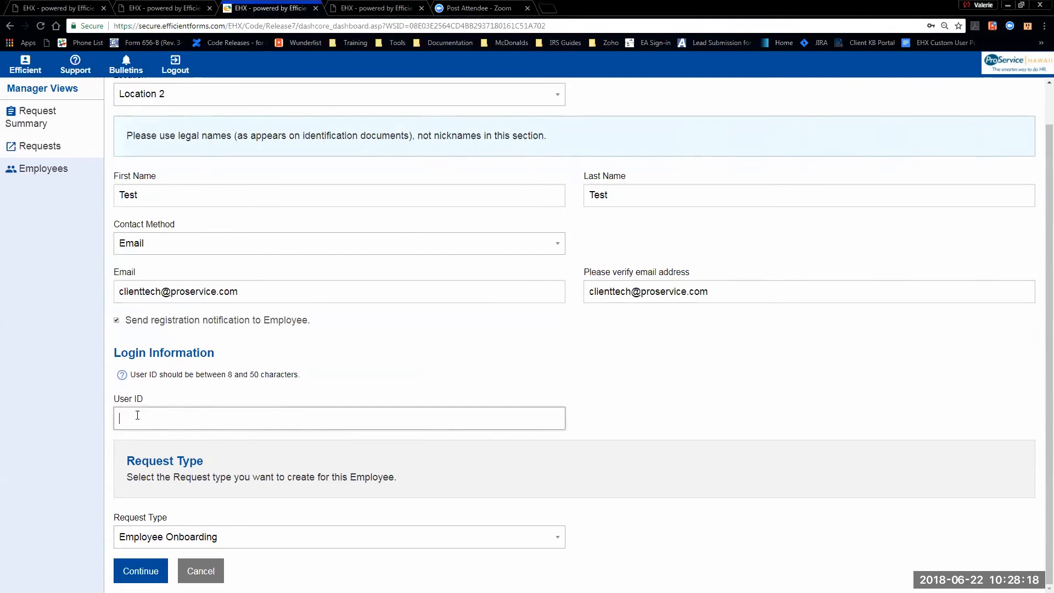
{"action": "type", "text": "TestEmployee25"}
{"action": "left_click", "coordinate": [140, 570]}
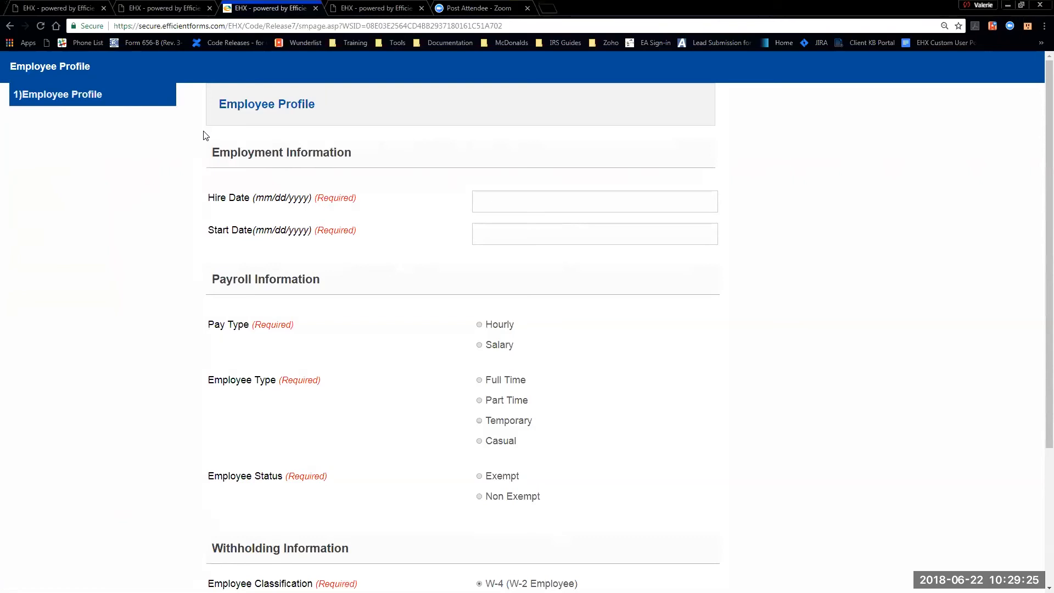
- Set both the hire date and start date to 06/22/2018
{"action": "left_click", "coordinate": [531, 202]}
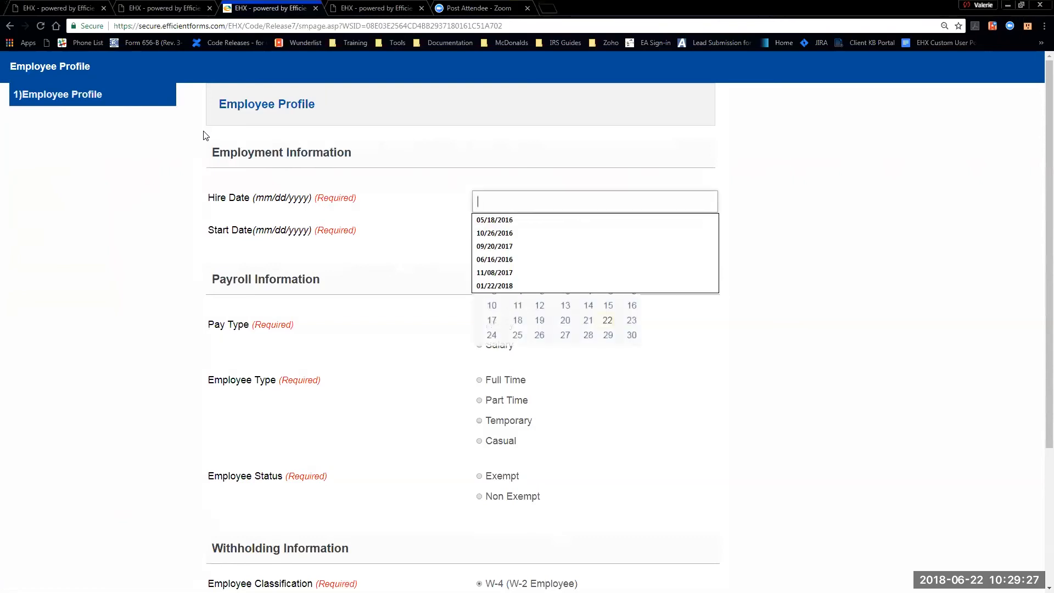
{"action": "left_click", "coordinate": [607, 318]}
{"action": "left_click", "coordinate": [505, 233]}
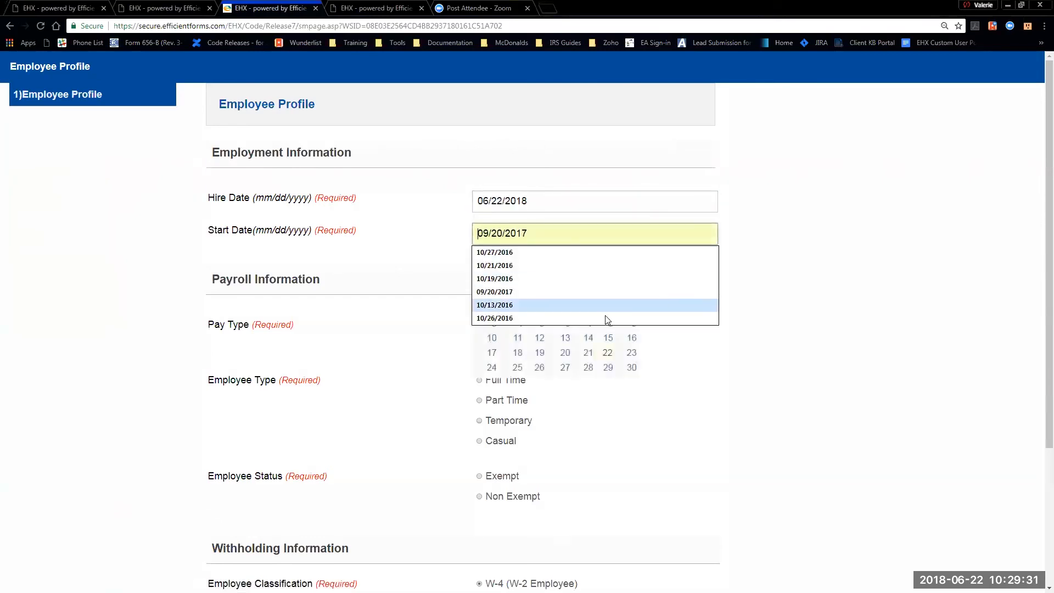
{"action": "left_click", "coordinate": [607, 353]}
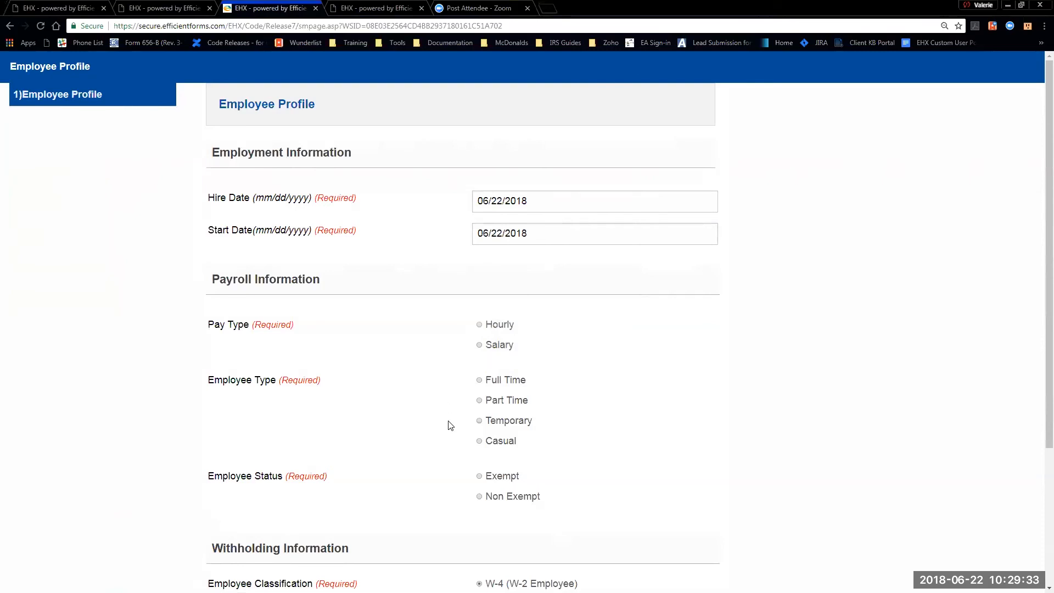
- Make the employee Hourly, Part Time and Non Exempt, and continue to Position Information
{"action": "scroll", "coordinate": [466, 428], "scroll_direction": "down", "scroll_amount": 2}
{"action": "left_click", "coordinate": [479, 215]}
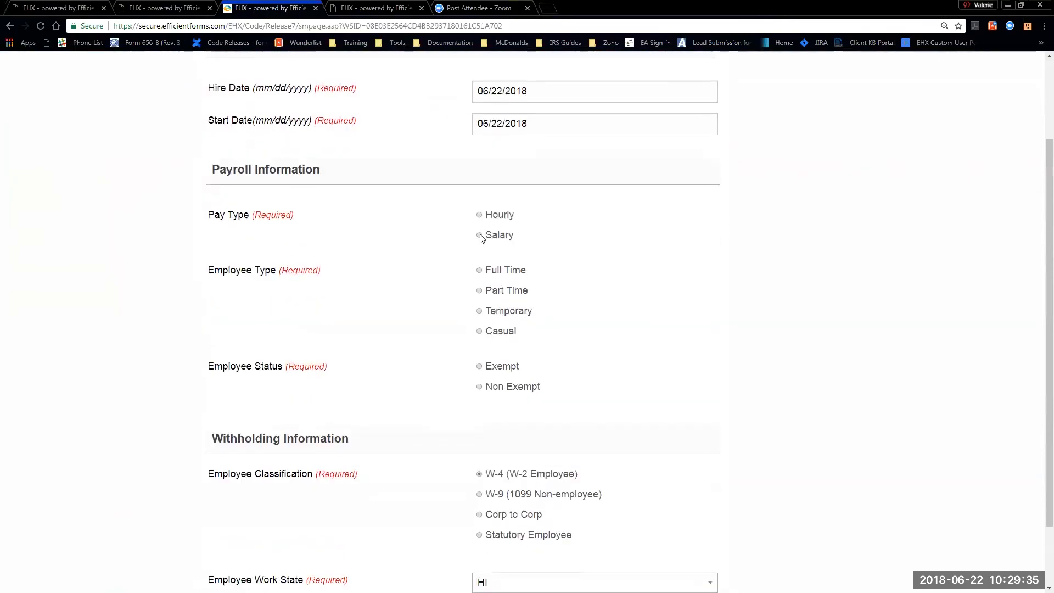
{"action": "left_click", "coordinate": [480, 290]}
{"action": "left_click", "coordinate": [488, 390]}
{"action": "scroll", "coordinate": [715, 390], "scroll_direction": "down", "scroll_amount": 2}
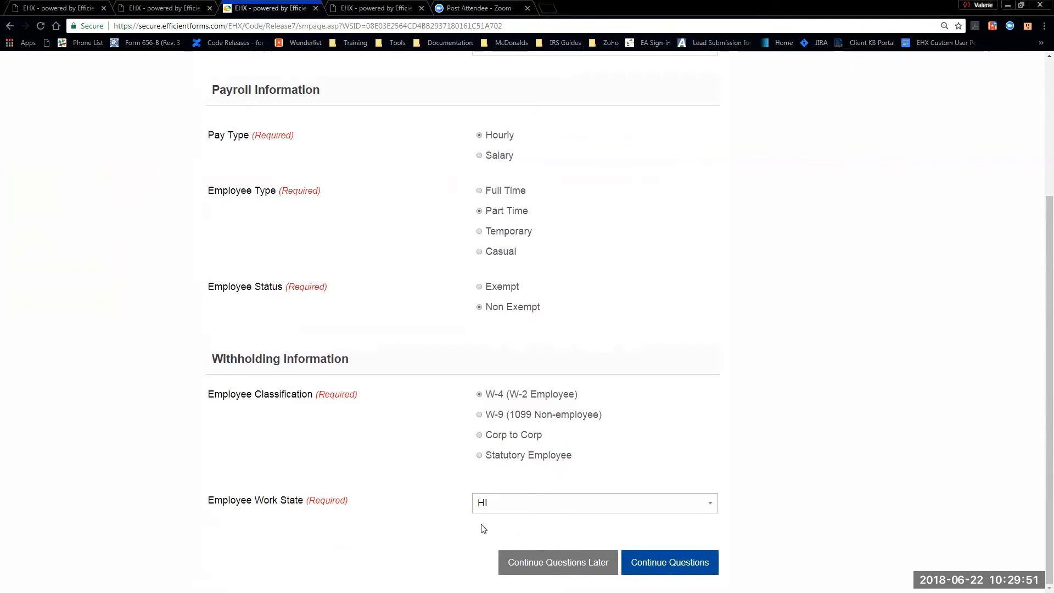
{"action": "left_click", "coordinate": [669, 564]}
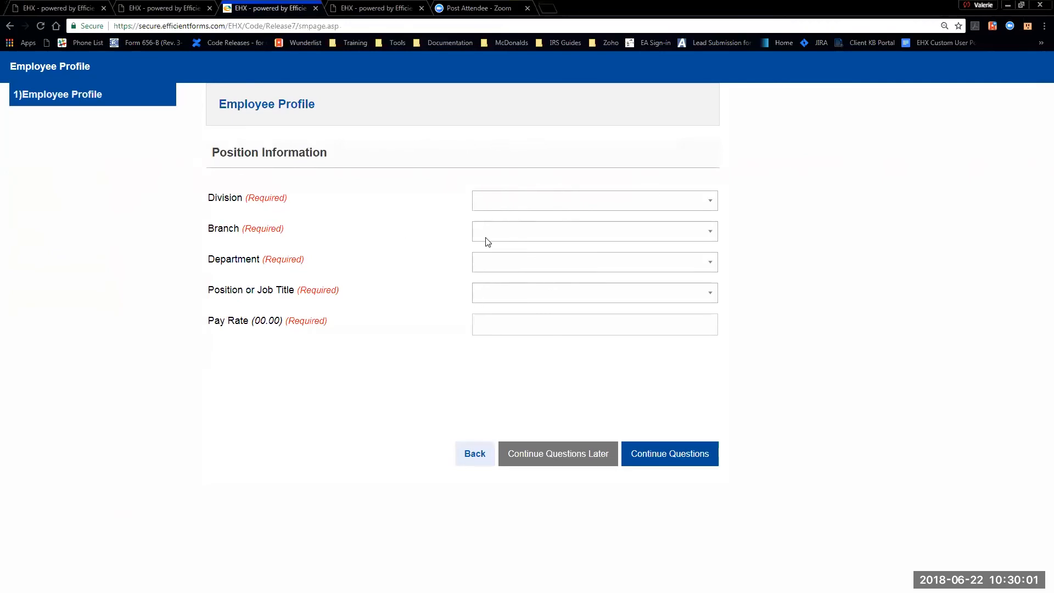
- Set Division, Branch, Department and Position to Placeholder with a 12.00 pay rate
{"action": "left_click", "coordinate": [488, 200]}
{"action": "left_click", "coordinate": [511, 229]}
{"action": "left_click", "coordinate": [509, 231]}
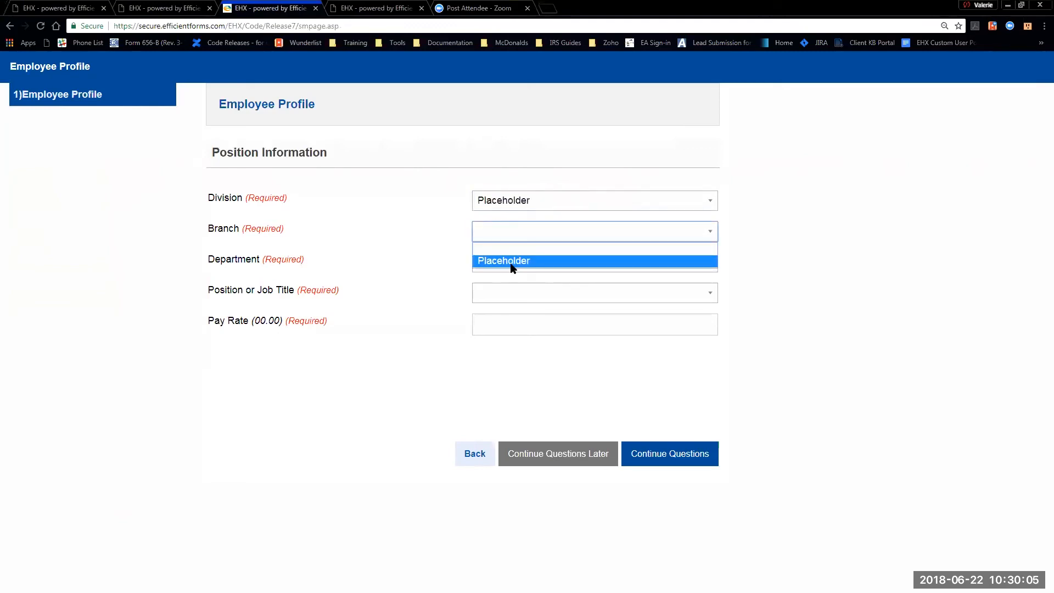
{"action": "left_click", "coordinate": [511, 262]}
{"action": "left_click", "coordinate": [515, 267]}
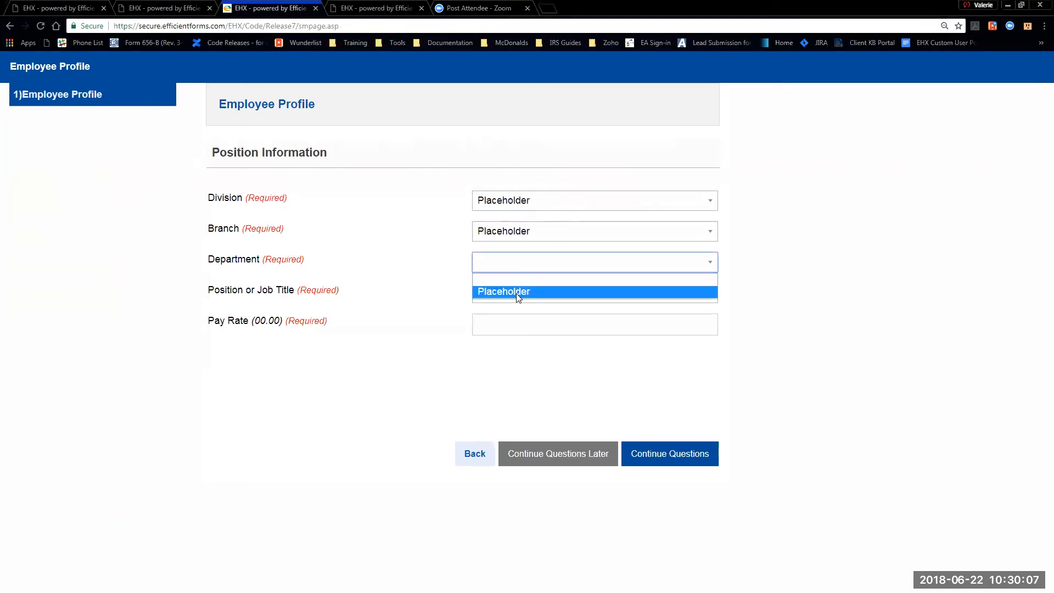
{"action": "left_click", "coordinate": [516, 292]}
{"action": "left_click", "coordinate": [501, 293]}
{"action": "left_click", "coordinate": [503, 321]}
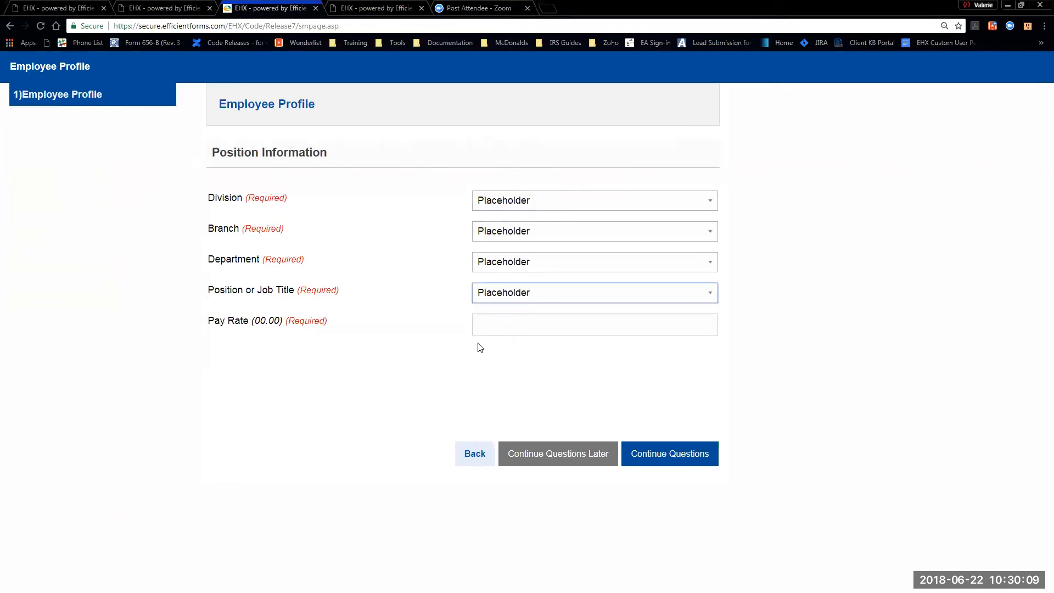
{"action": "left_click", "coordinate": [489, 324]}
{"action": "type", "text": "12.00"}
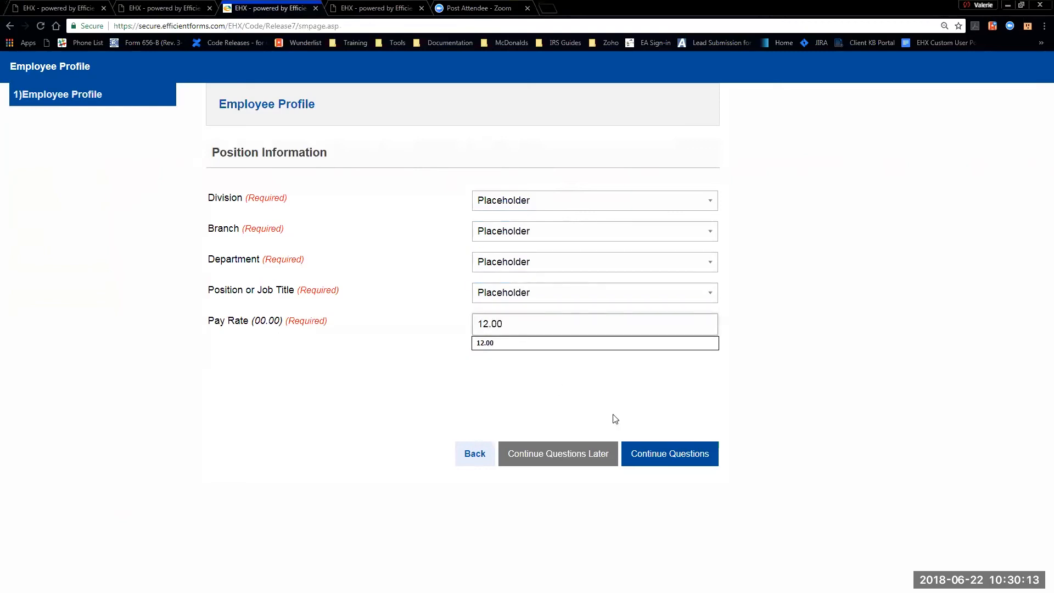
{"action": "left_click", "coordinate": [659, 454]}
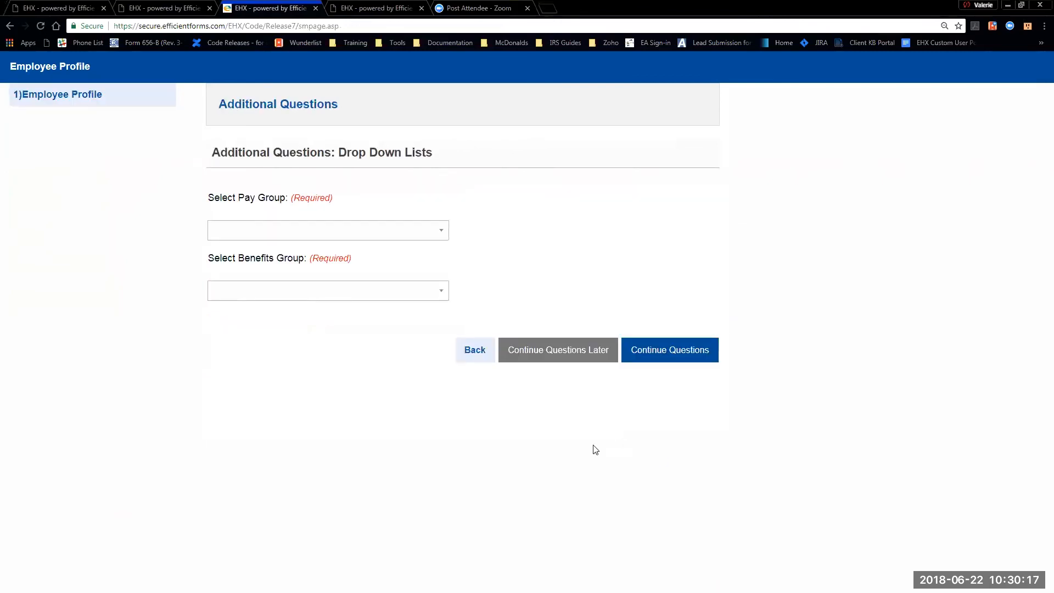
- Choose Pay Description Placeholder and Benefits Desc groups, then save and exit the profile
{"action": "left_click", "coordinate": [269, 229]}
{"action": "left_click", "coordinate": [267, 258]}
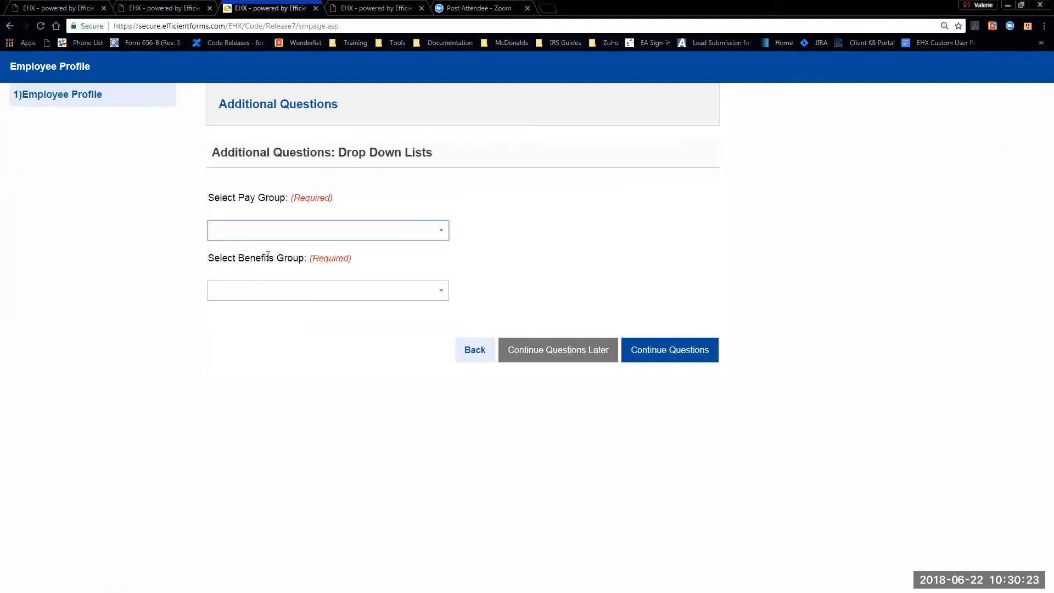
{"action": "left_click", "coordinate": [265, 295]}
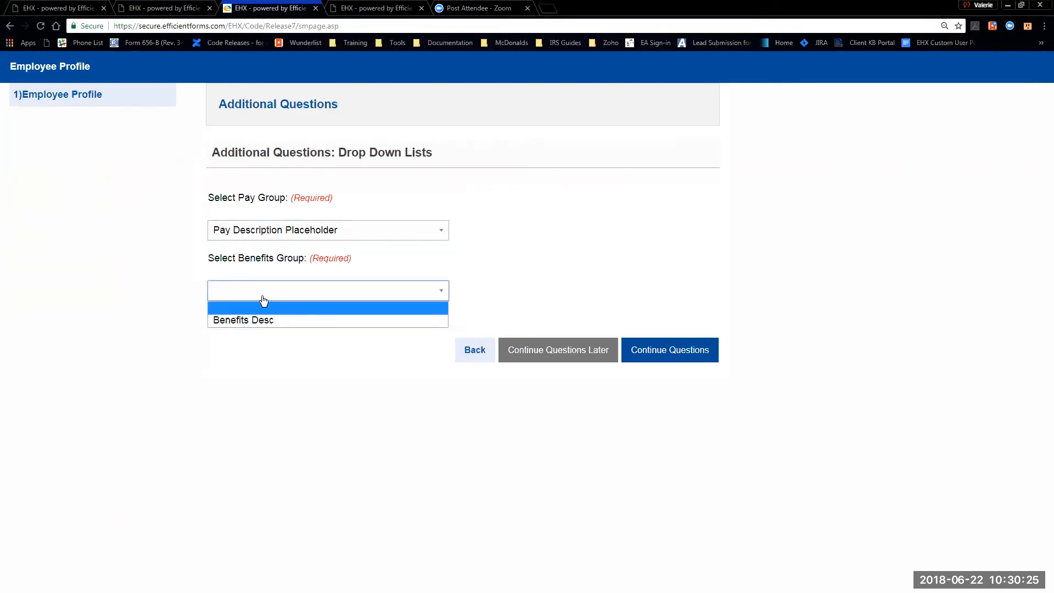
{"action": "left_click", "coordinate": [262, 321]}
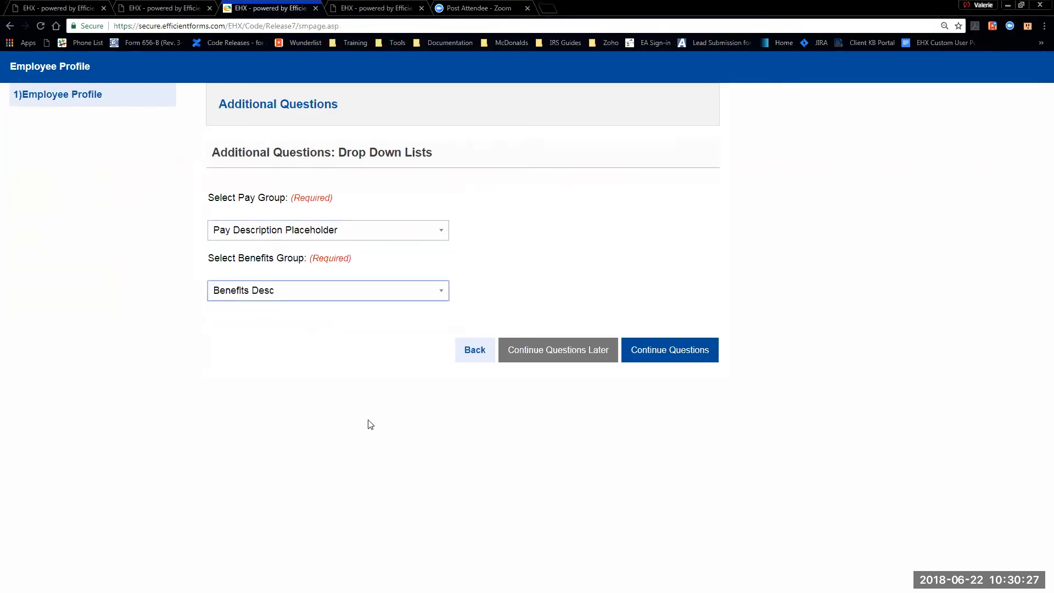
{"action": "left_click", "coordinate": [671, 357]}
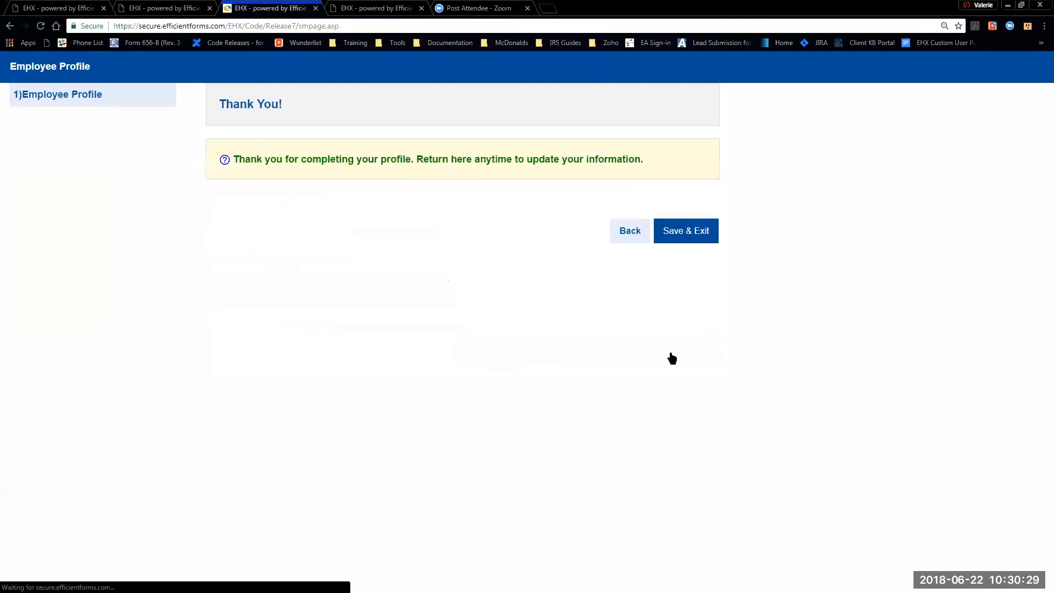
{"action": "left_click", "coordinate": [694, 236]}
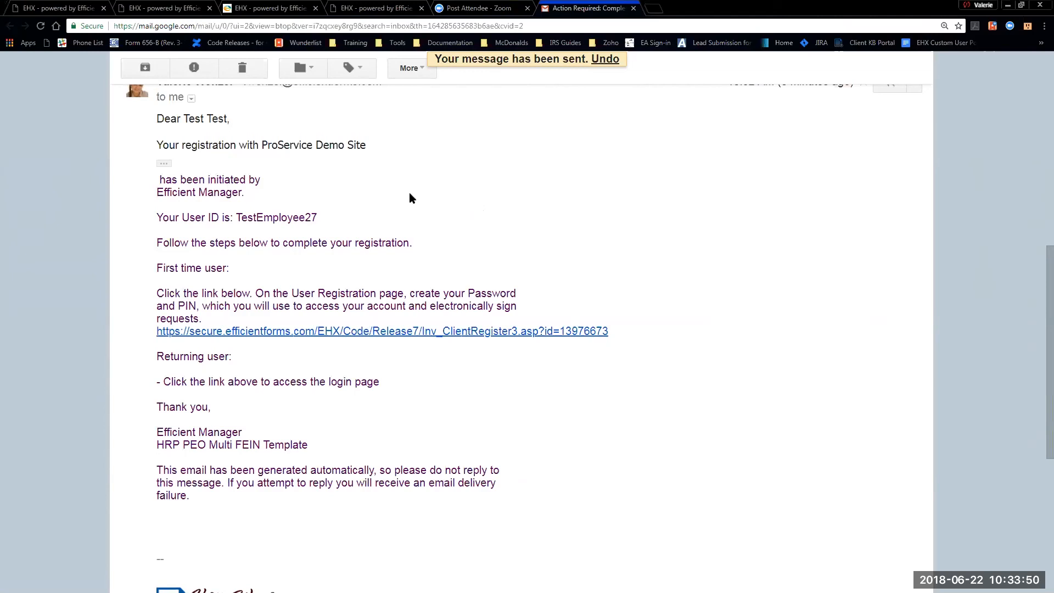
- Follow the efficientforms.com 'First time user' registration link in the email
{"action": "left_click", "coordinate": [248, 332]}
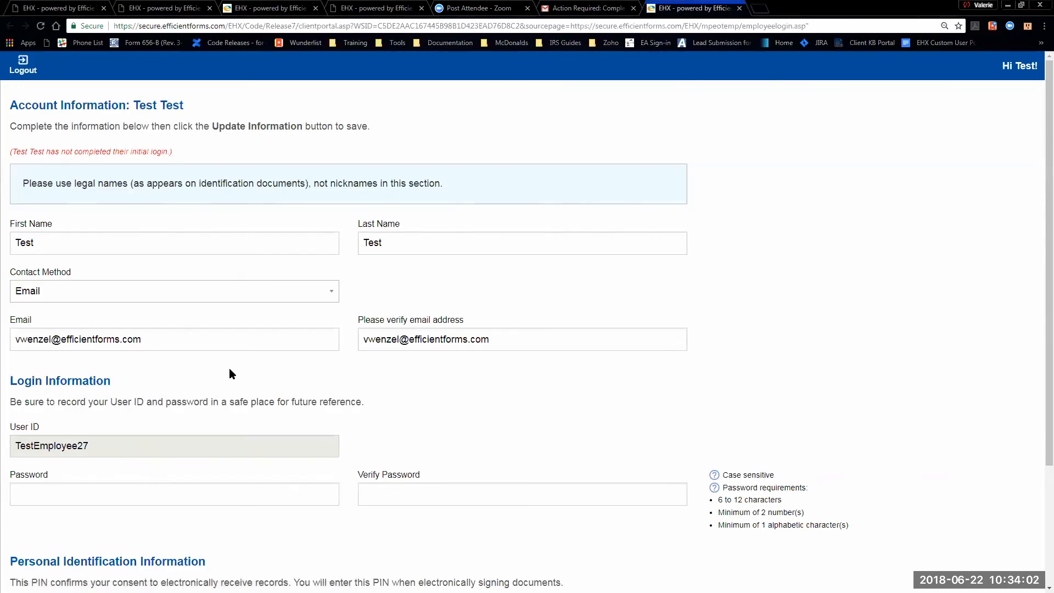
- Enter and confirm the account password and signing PIN, then save them
{"action": "scroll", "coordinate": [286, 393], "scroll_direction": "down", "scroll_amount": 3}
{"action": "left_click", "coordinate": [65, 339]}
{"action": "type", "text": "testing123"}
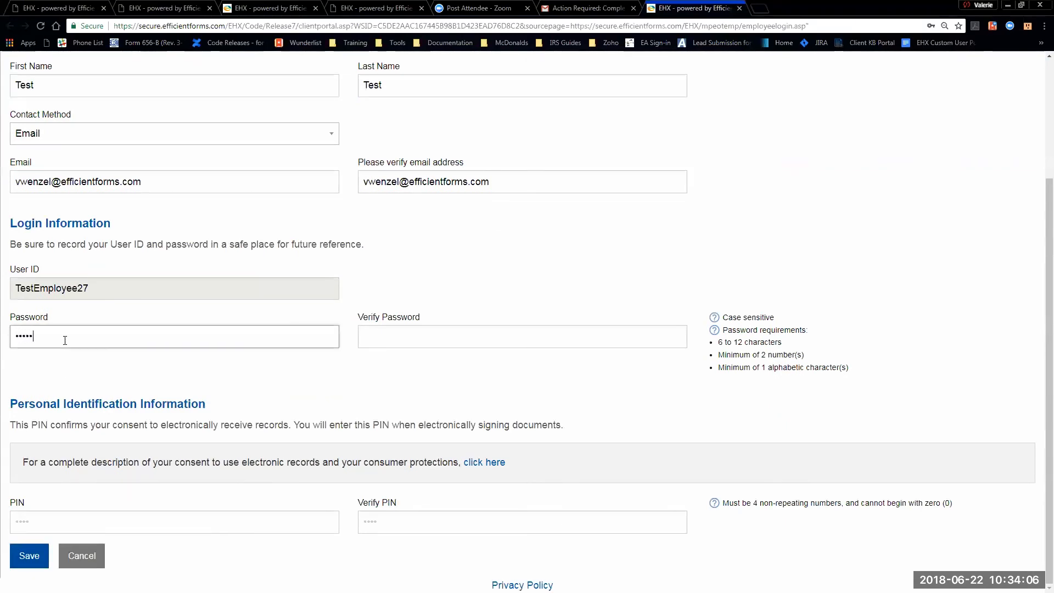
{"action": "key", "text": "Tab"}
{"action": "type", "text": "testing123"}
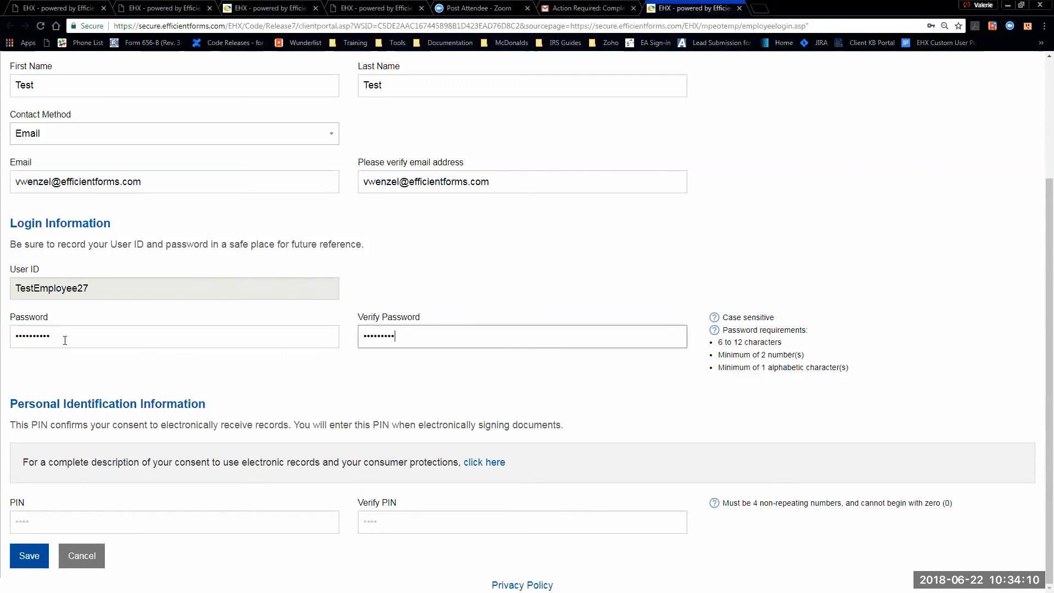
{"action": "left_click", "coordinate": [49, 515]}
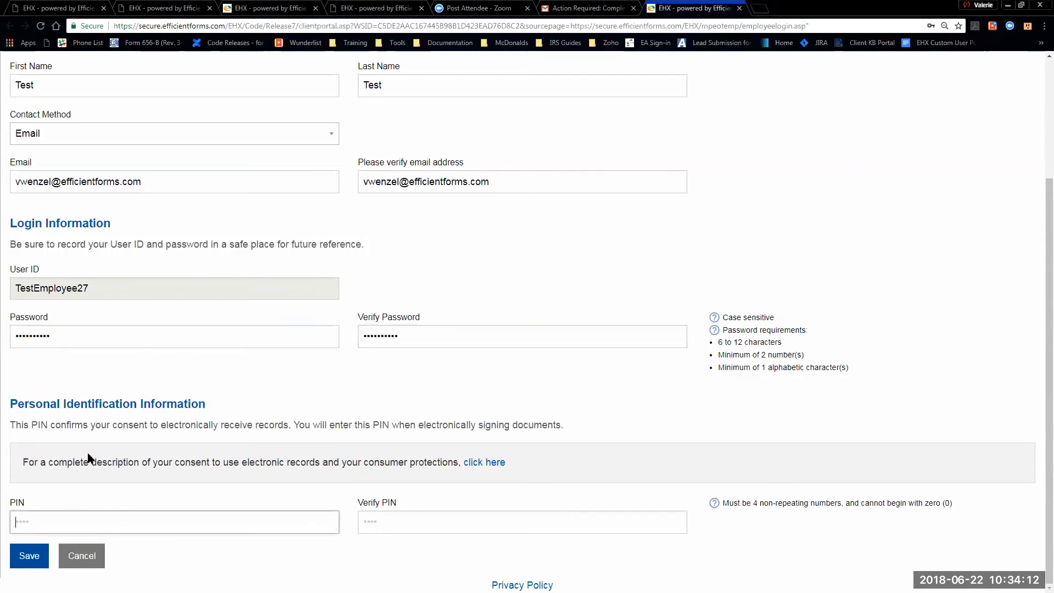
{"action": "type", "text": "1234"}
{"action": "key", "text": "Tab"}
{"action": "type", "text": "1234"}
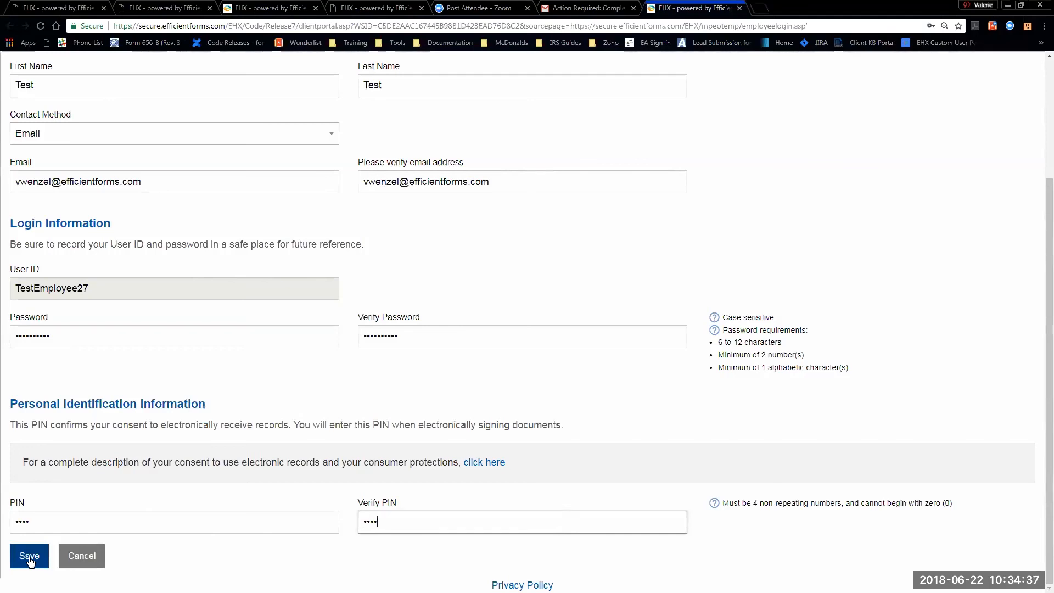
{"action": "left_click", "coordinate": [30, 558]}
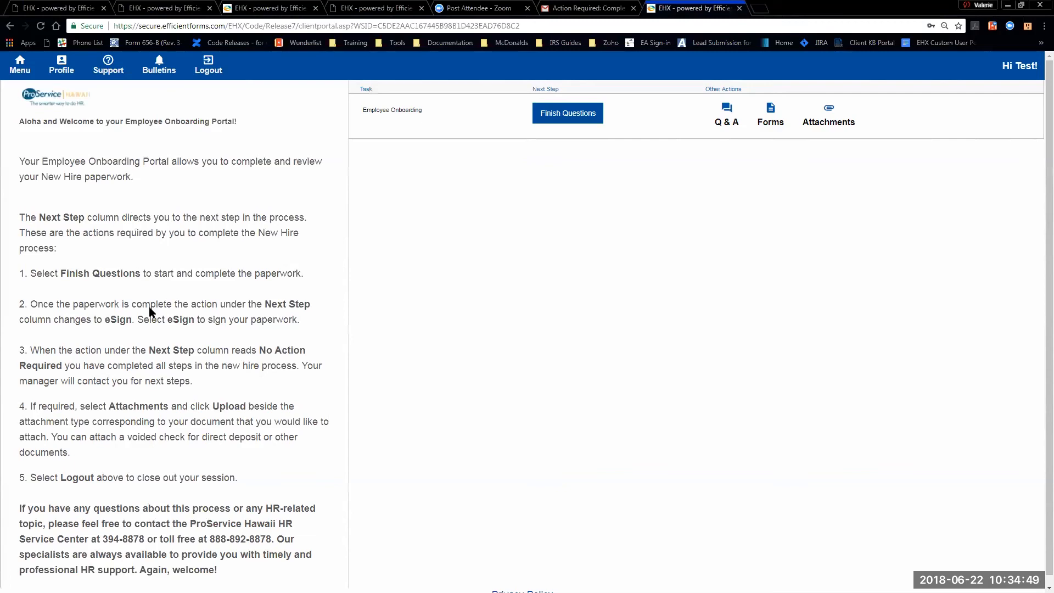
- Choose Finish Questions for Employee Onboarding on the portal
{"action": "scroll", "coordinate": [150, 318], "scroll_direction": "down", "scroll_amount": 1}
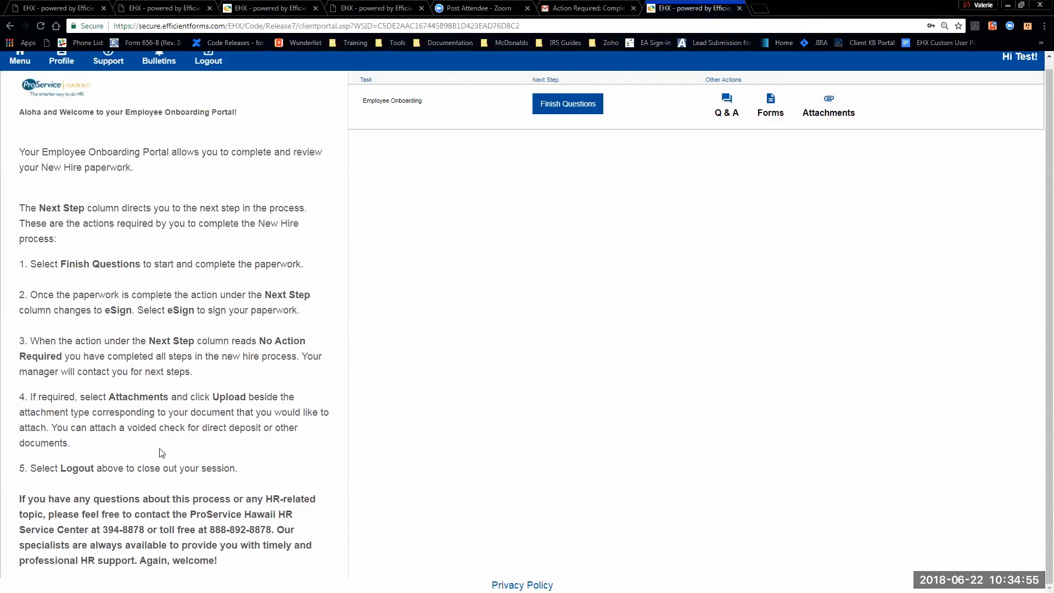
{"action": "scroll", "coordinate": [490, 342], "scroll_direction": "up", "scroll_amount": 1}
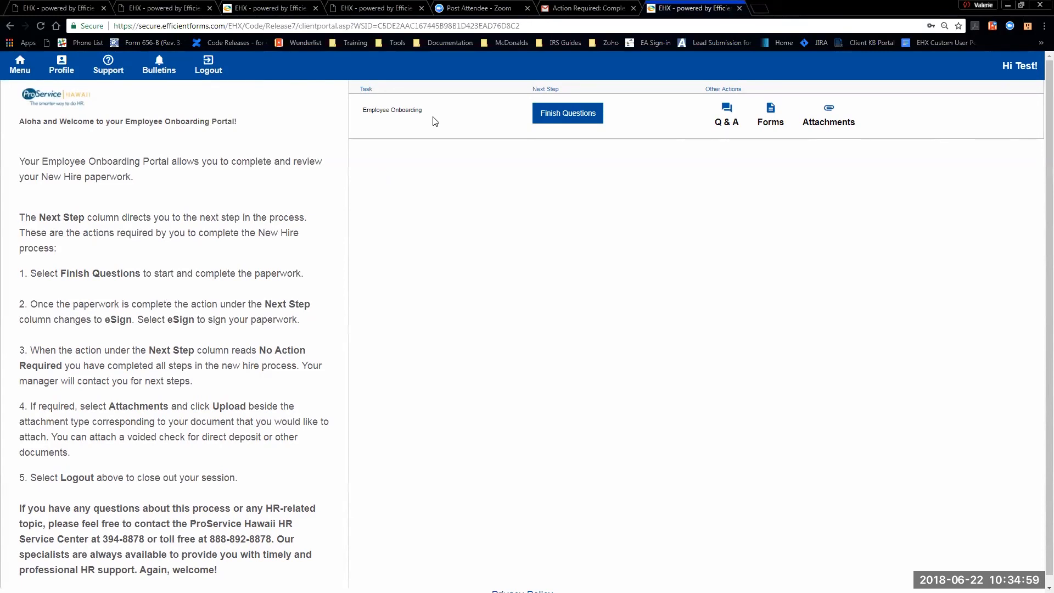
{"action": "left_click", "coordinate": [533, 122]}
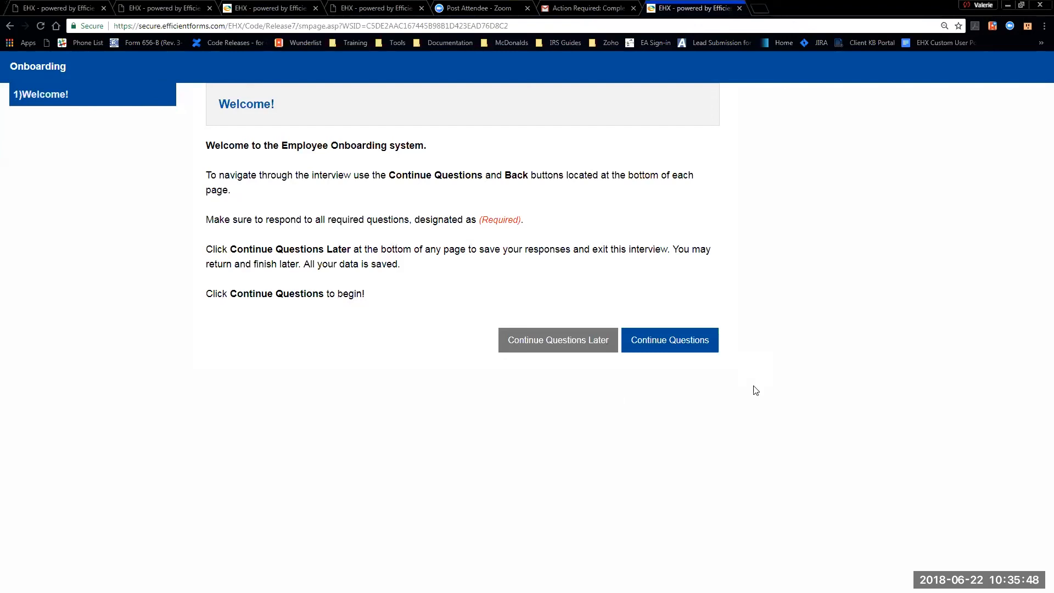
- Move past the Welcome page and enter date of birth 10/20/1990 and gender Female
{"action": "left_click", "coordinate": [668, 344]}
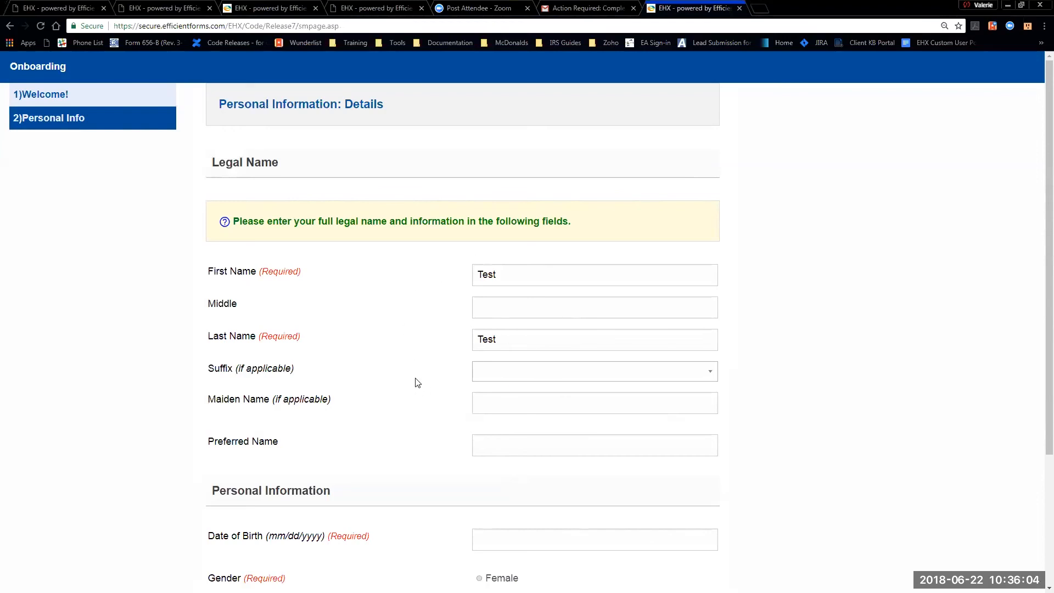
{"action": "scroll", "coordinate": [418, 383], "scroll_direction": "down", "scroll_amount": 3}
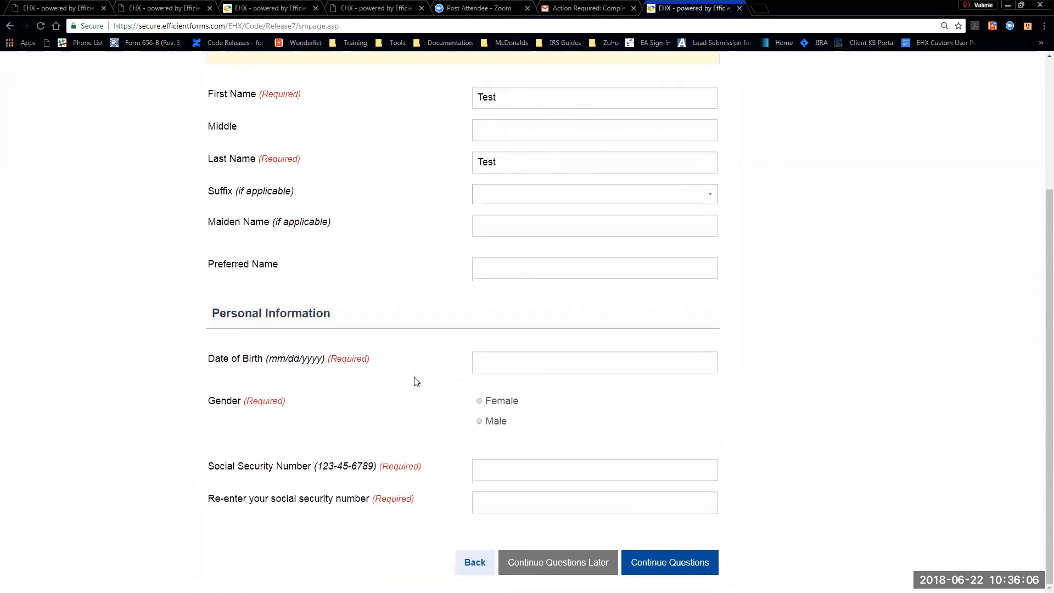
{"action": "left_click", "coordinate": [481, 363]}
{"action": "left_click", "coordinate": [498, 380]}
{"action": "left_click", "coordinate": [460, 418]}
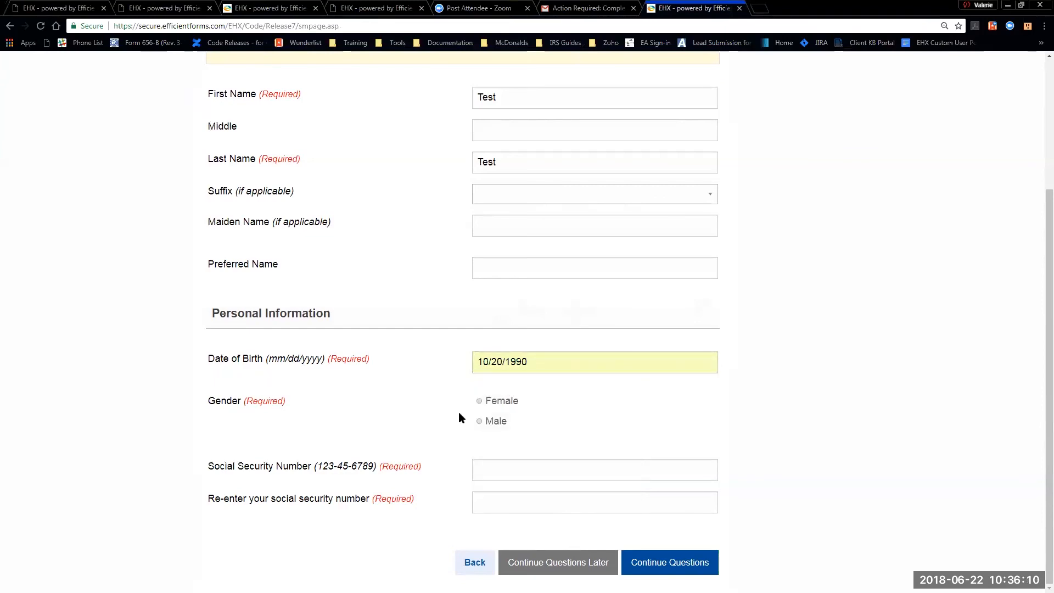
{"action": "left_click", "coordinate": [485, 401]}
- Enter and confirm the social security number, then submit Personal Info
{"action": "left_click", "coordinate": [499, 468]}
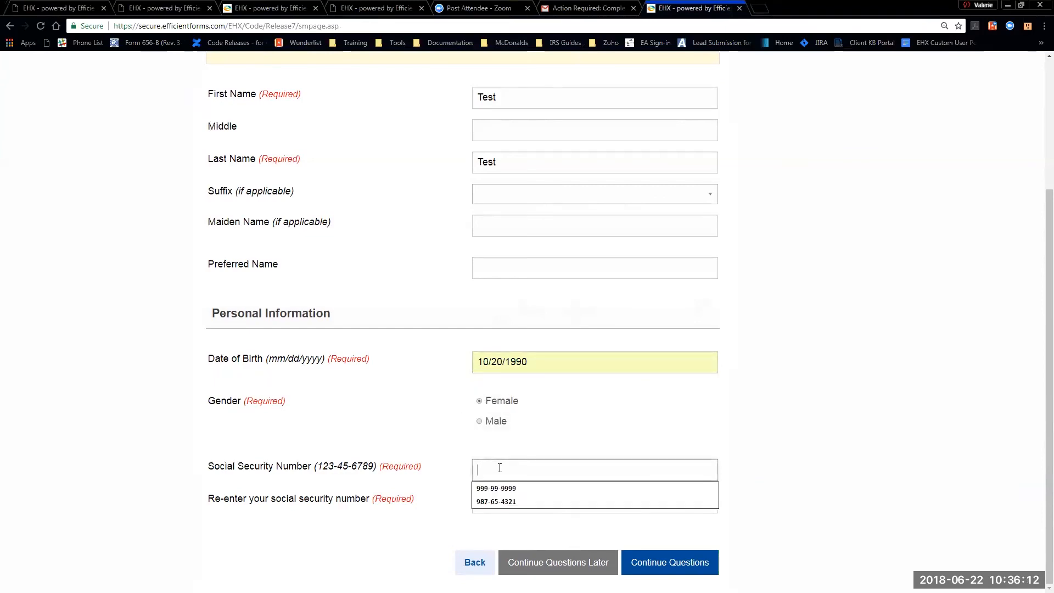
{"action": "type", "text": "123-45-6789"}
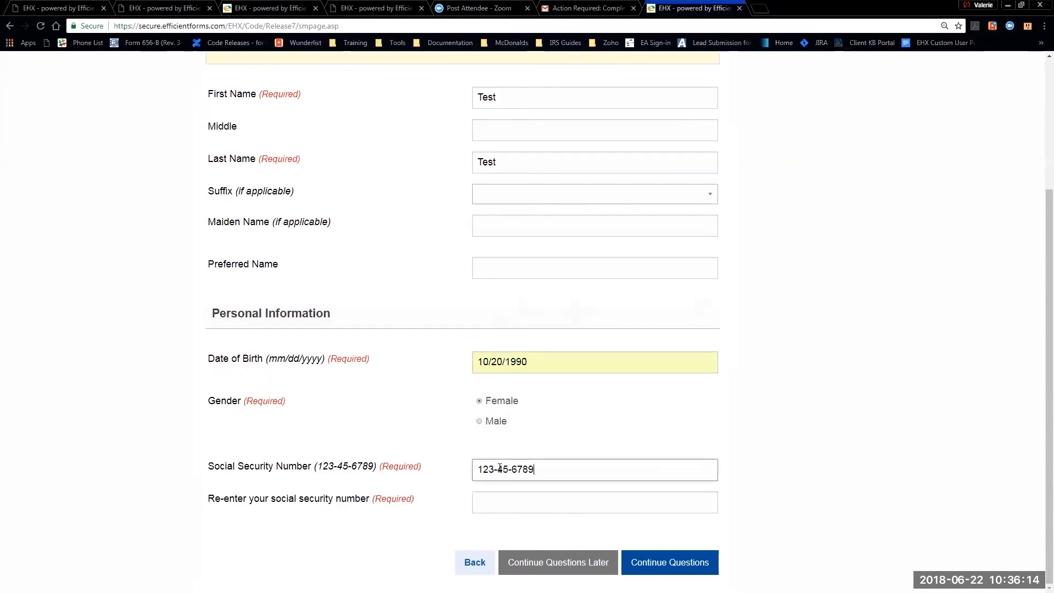
{"action": "key", "text": "Tab"}
{"action": "type", "text": "123-45-6789"}
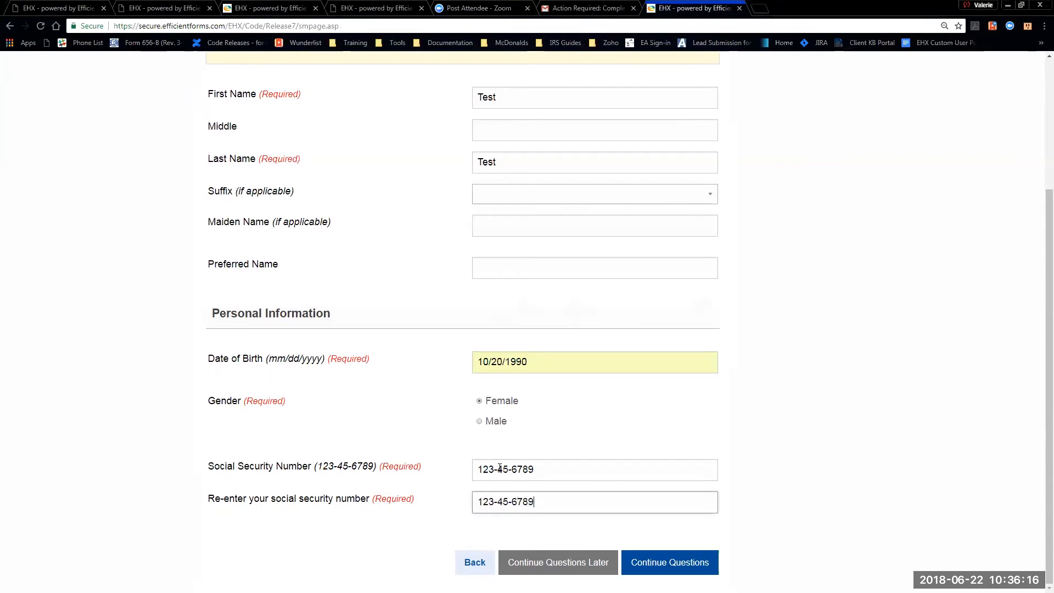
{"action": "left_click", "coordinate": [678, 557]}
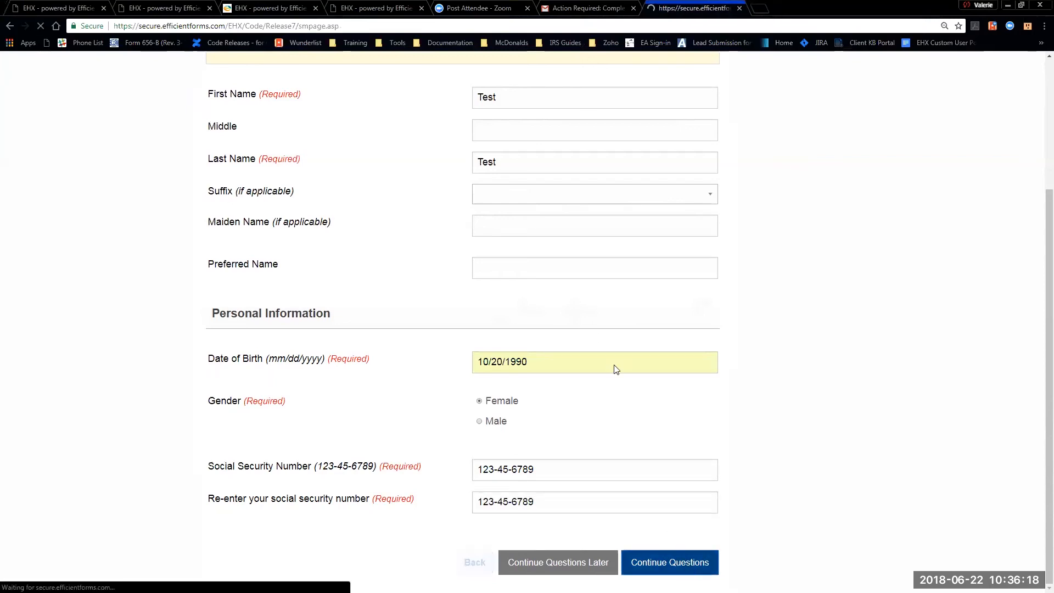
- Enter the new hire's primary phone number in the Primary Phone field
{"action": "left_click", "coordinate": [500, 149]}
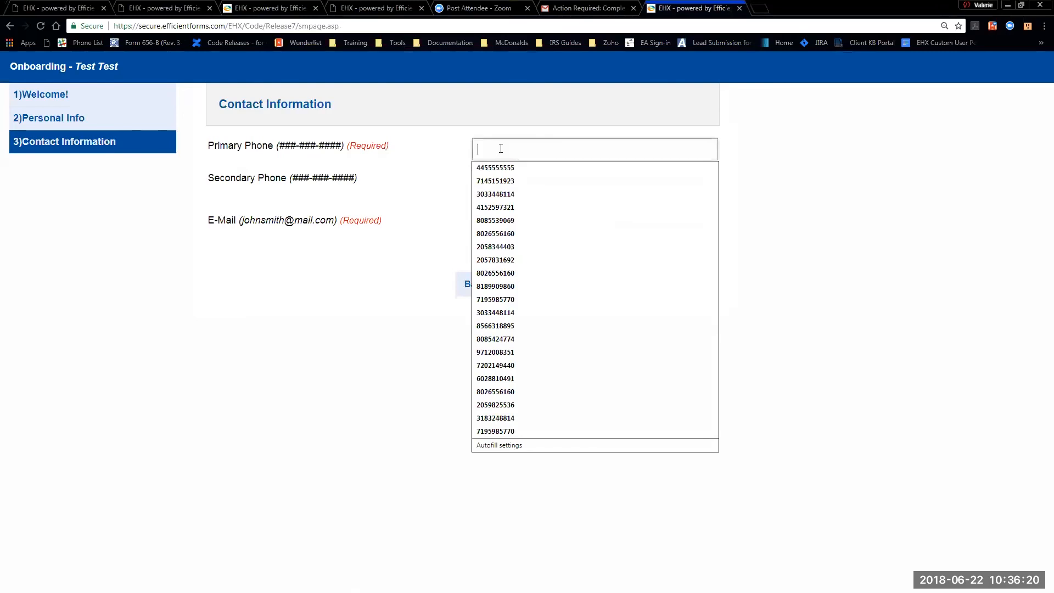
{"action": "type", "text": "123"}
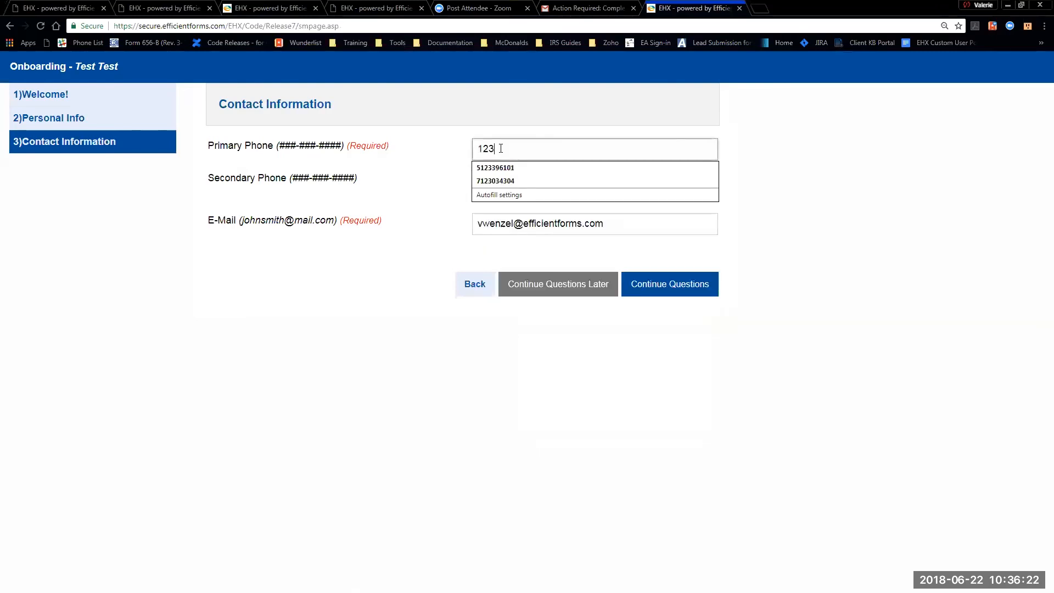
{"action": "type", "text": "-456-7890"}
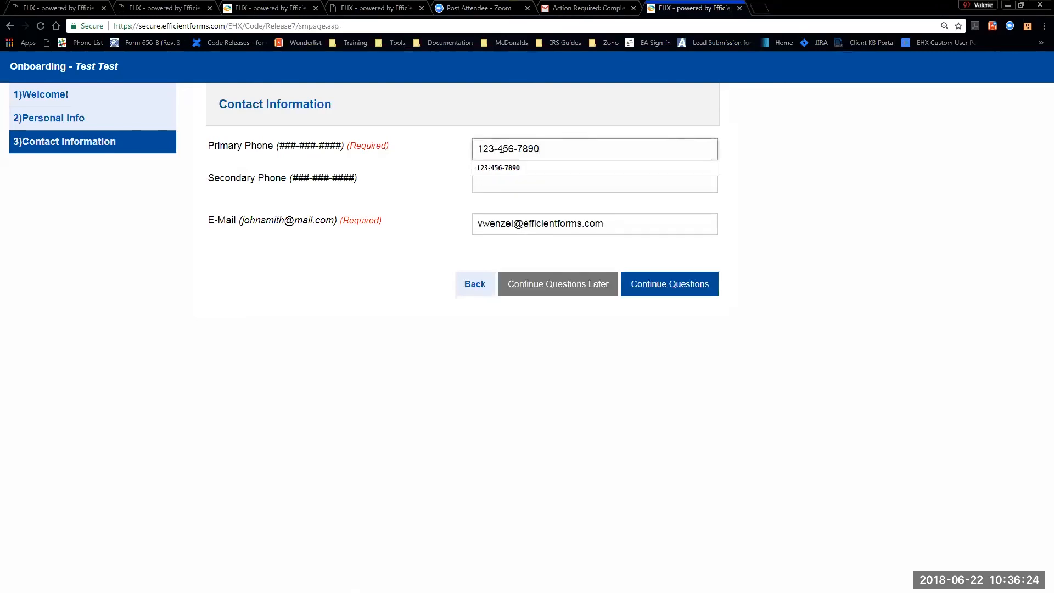
{"action": "left_click", "coordinate": [377, 411]}
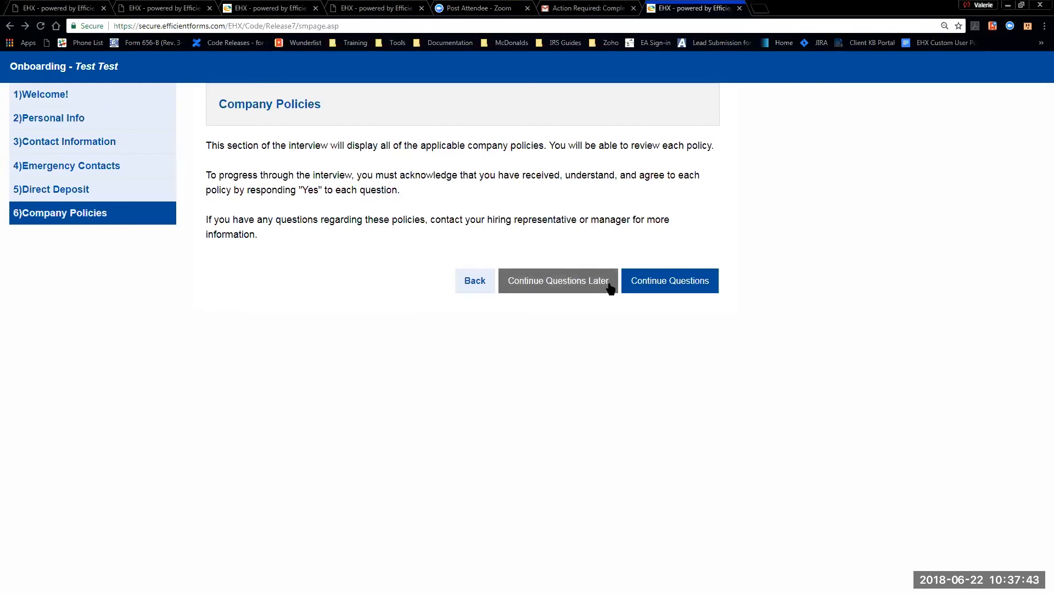
- Answer Yes to the health coverage policy, then save and exit the finished interview
{"action": "left_click", "coordinate": [675, 283]}
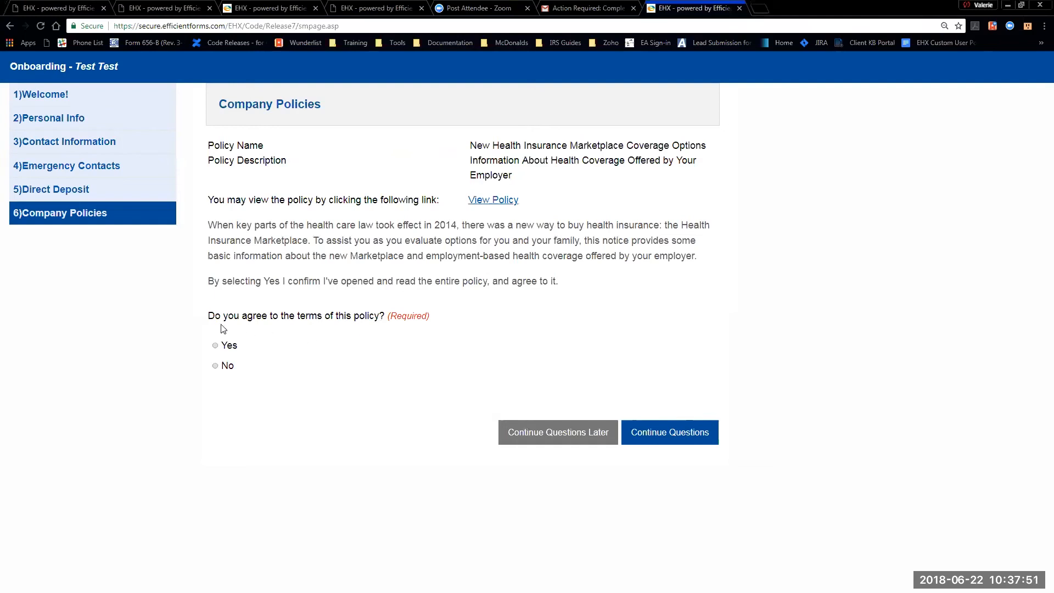
{"action": "left_click", "coordinate": [215, 346]}
{"action": "left_click", "coordinate": [658, 439]}
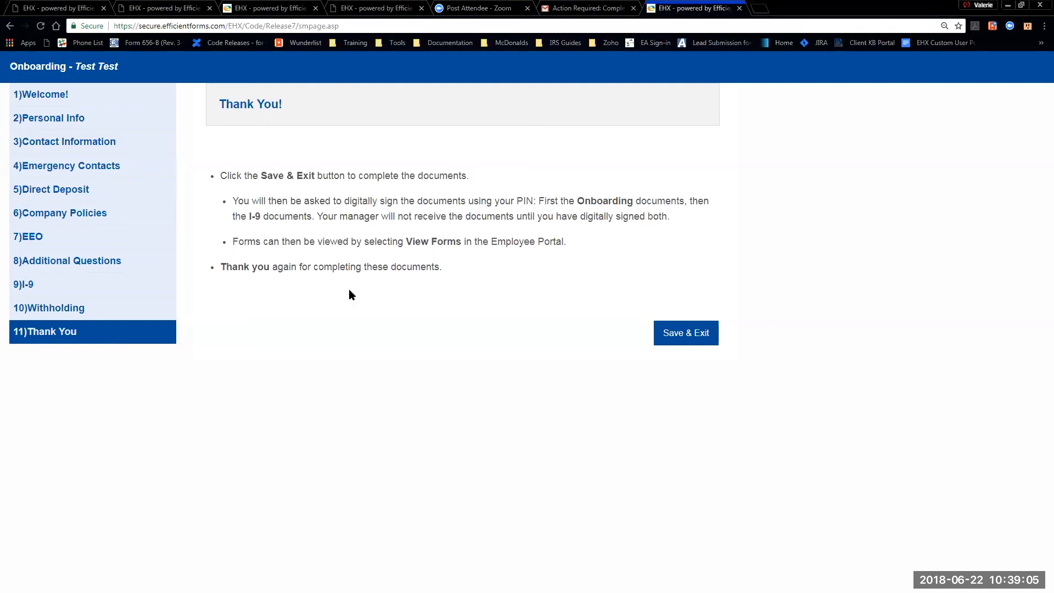
{"action": "left_click", "coordinate": [682, 336]}
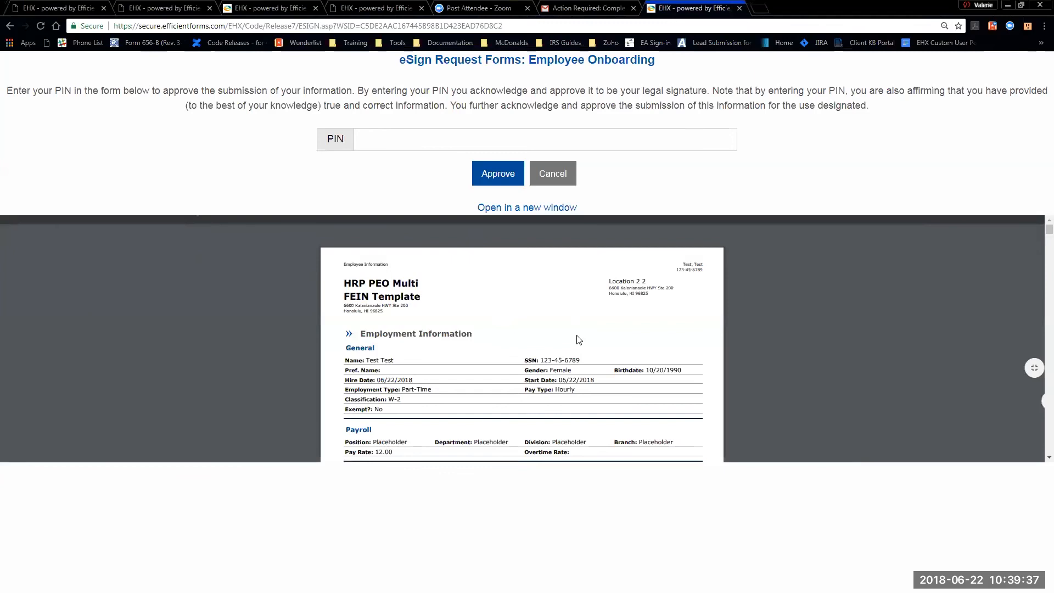
- Scroll through the embedded 12-page Employee Onboarding PDF to review it
{"action": "scroll", "coordinate": [506, 329], "scroll_direction": "down", "scroll_amount": 1}
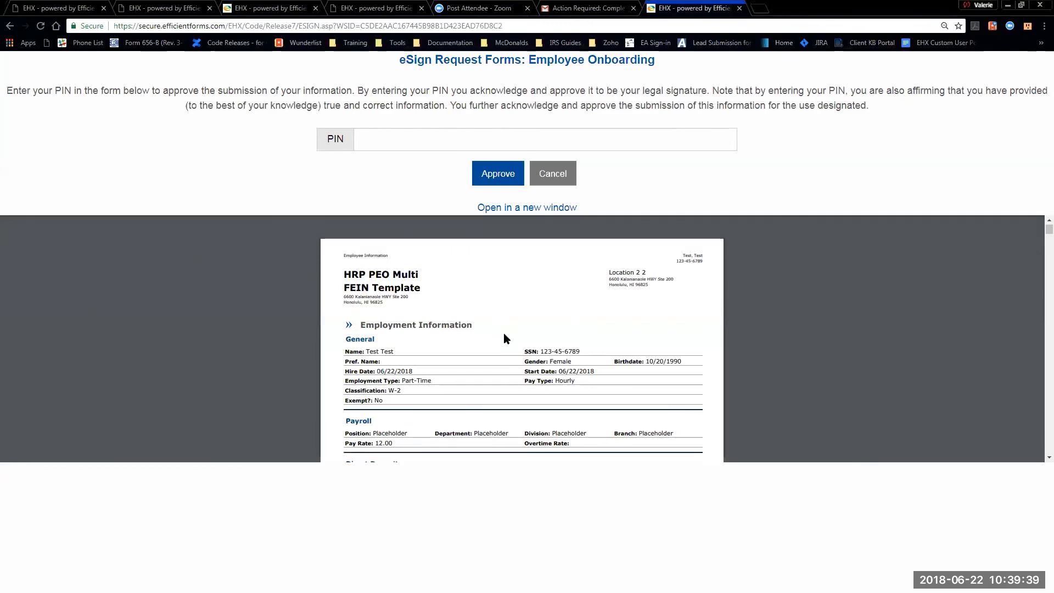
{"action": "scroll", "coordinate": [504, 334], "scroll_direction": "down", "scroll_amount": 1}
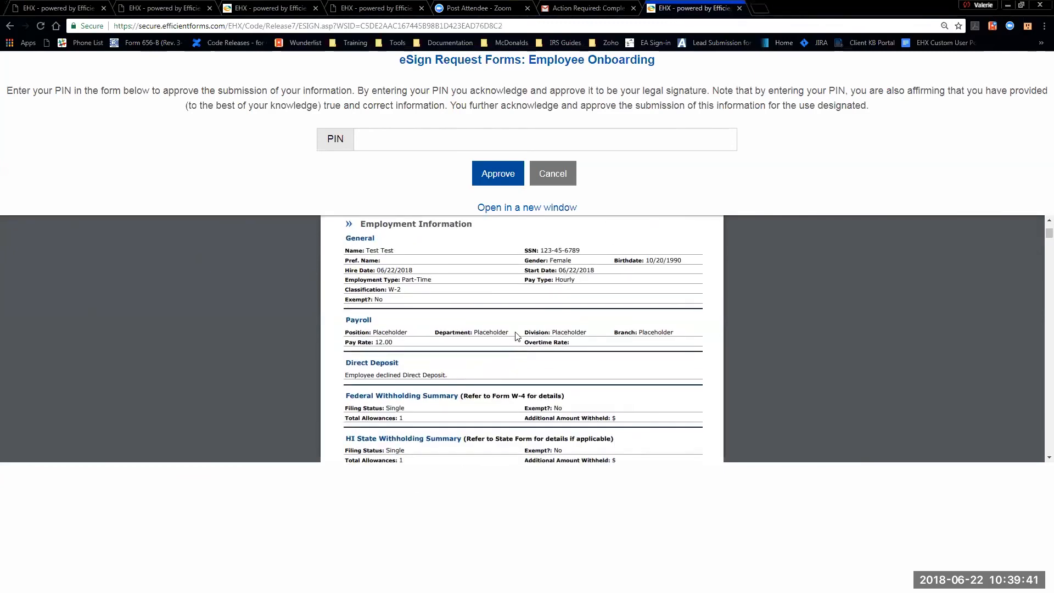
{"action": "scroll", "coordinate": [522, 326], "scroll_direction": "down", "scroll_amount": 1}
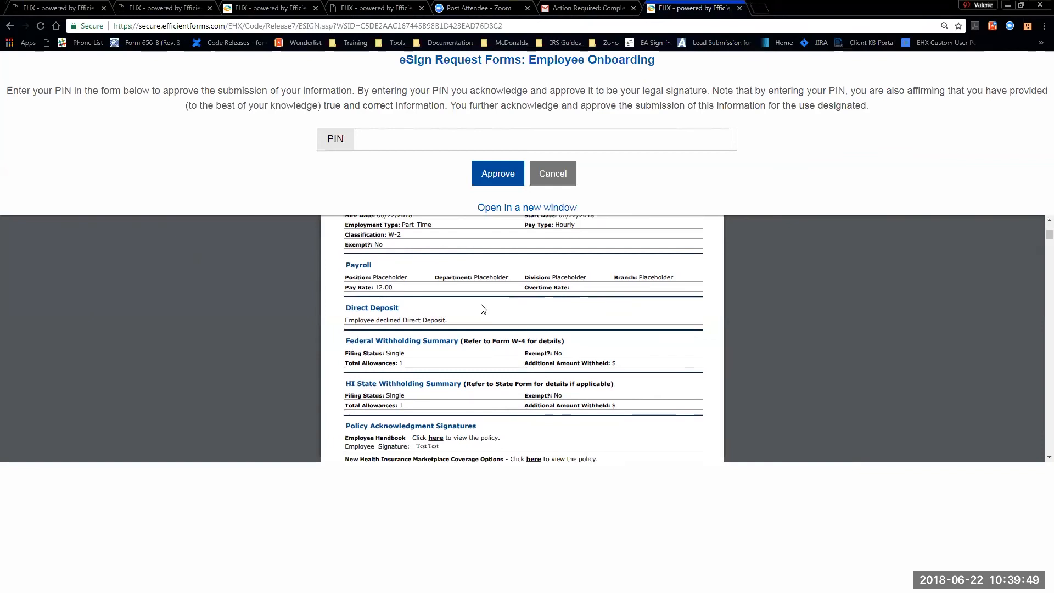
{"action": "scroll", "coordinate": [483, 309], "scroll_direction": "down", "scroll_amount": 1}
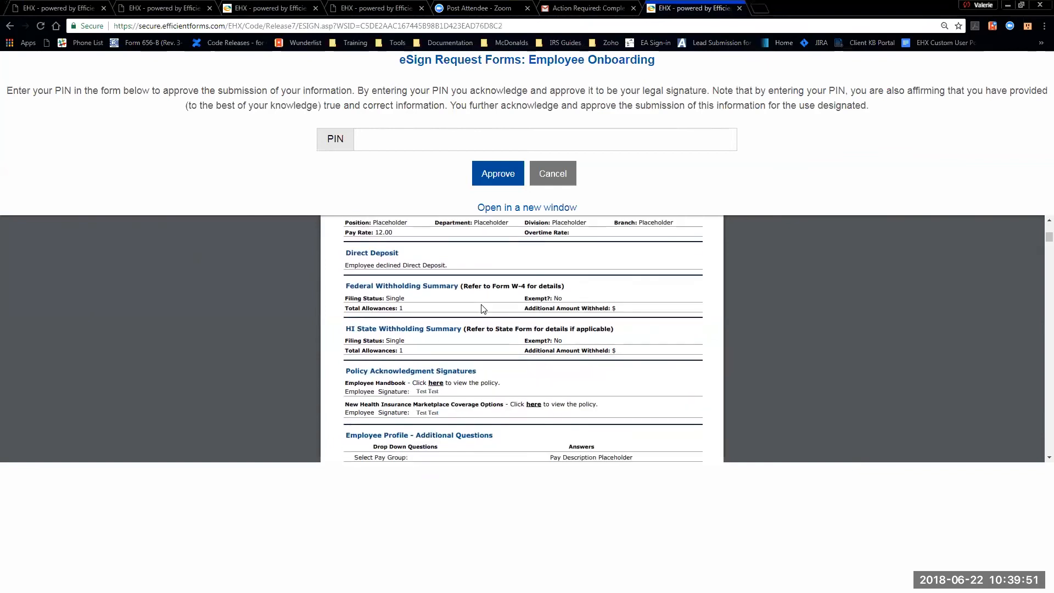
{"action": "scroll", "coordinate": [482, 309], "scroll_direction": "down", "scroll_amount": 10}
{"action": "scroll", "coordinate": [492, 302], "scroll_direction": "down", "scroll_amount": 10}
{"action": "scroll", "coordinate": [494, 309], "scroll_direction": "down", "scroll_amount": 6}
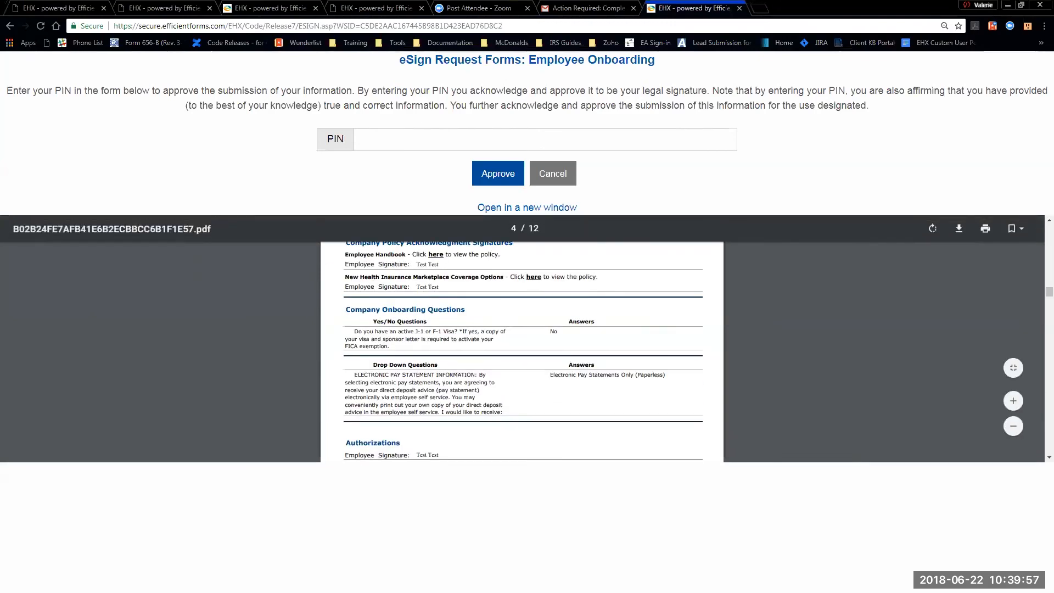
{"action": "scroll", "coordinate": [498, 404], "scroll_direction": "down", "scroll_amount": 6}
{"action": "scroll", "coordinate": [498, 404], "scroll_direction": "down", "scroll_amount": 7}
{"action": "scroll", "coordinate": [497, 402], "scroll_direction": "down", "scroll_amount": 7}
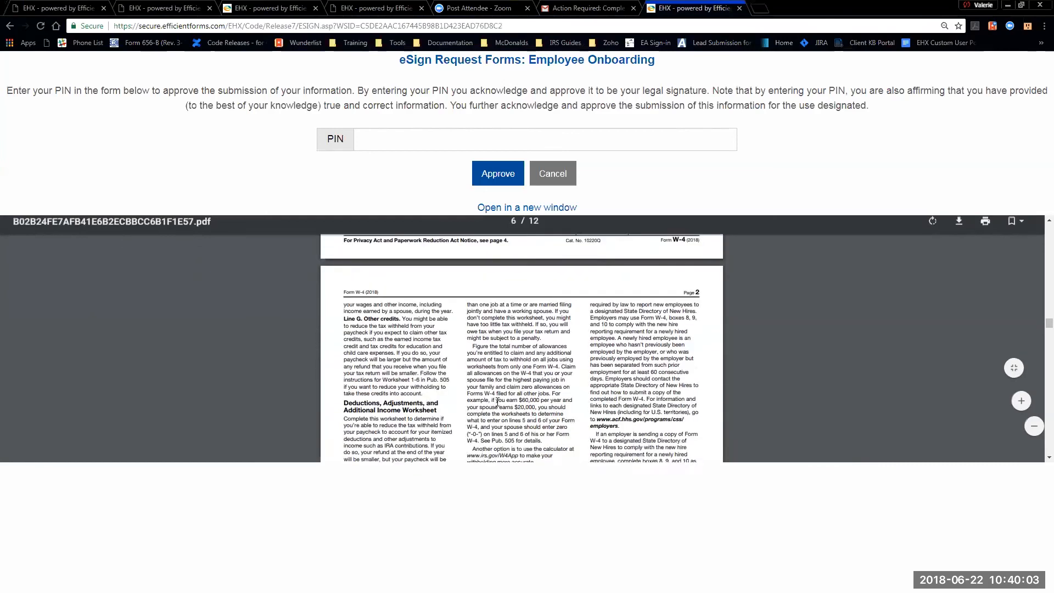
{"action": "scroll", "coordinate": [497, 402], "scroll_direction": "down", "scroll_amount": 5}
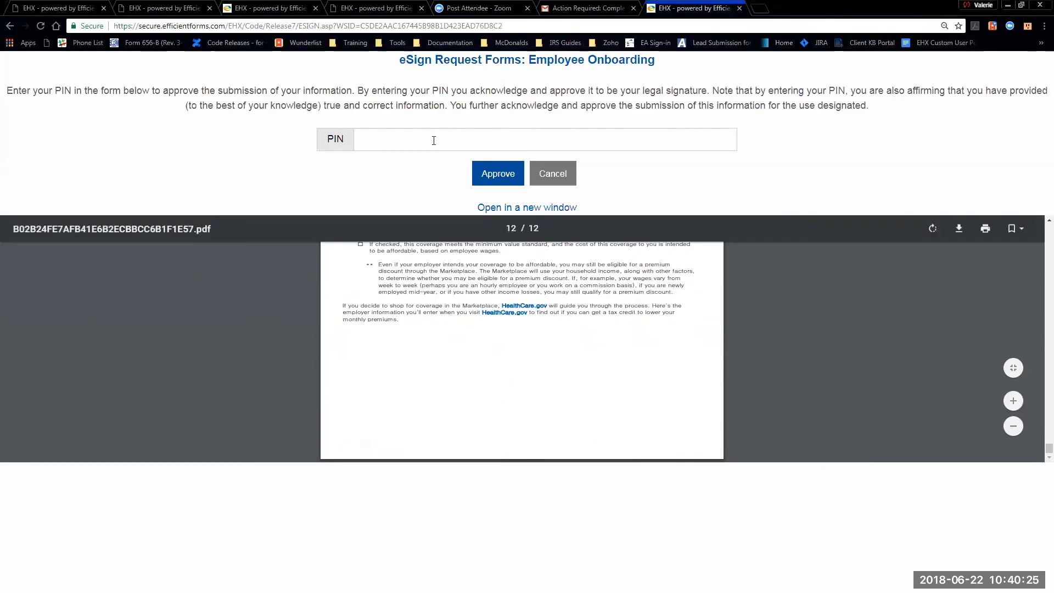
- Approve the onboarding forms by entering the signing PIN
{"action": "left_click", "coordinate": [433, 141]}
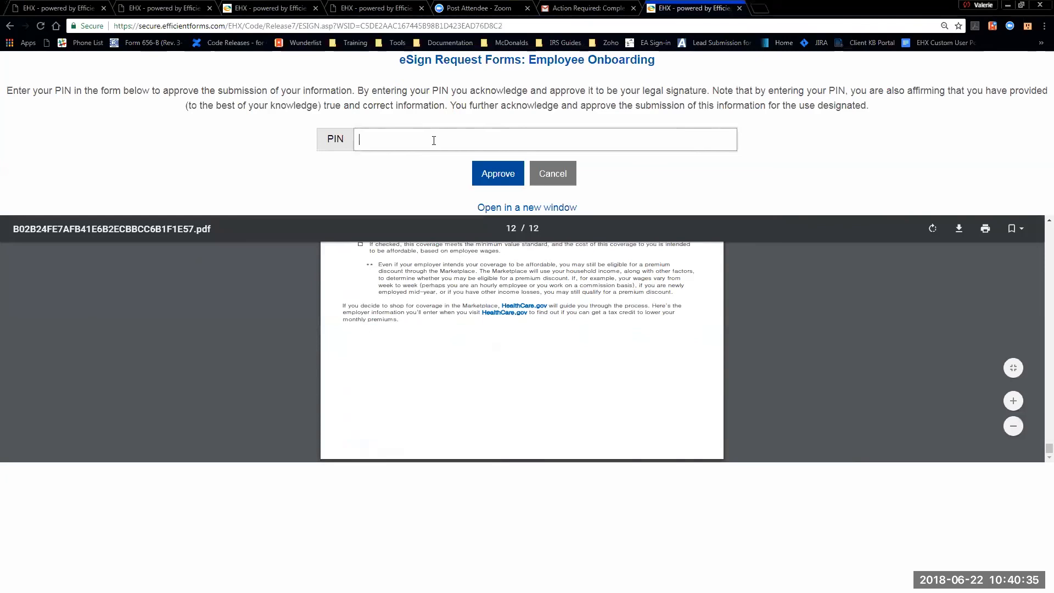
{"action": "type", "text": "•••"}
{"action": "left_click", "coordinate": [498, 175]}
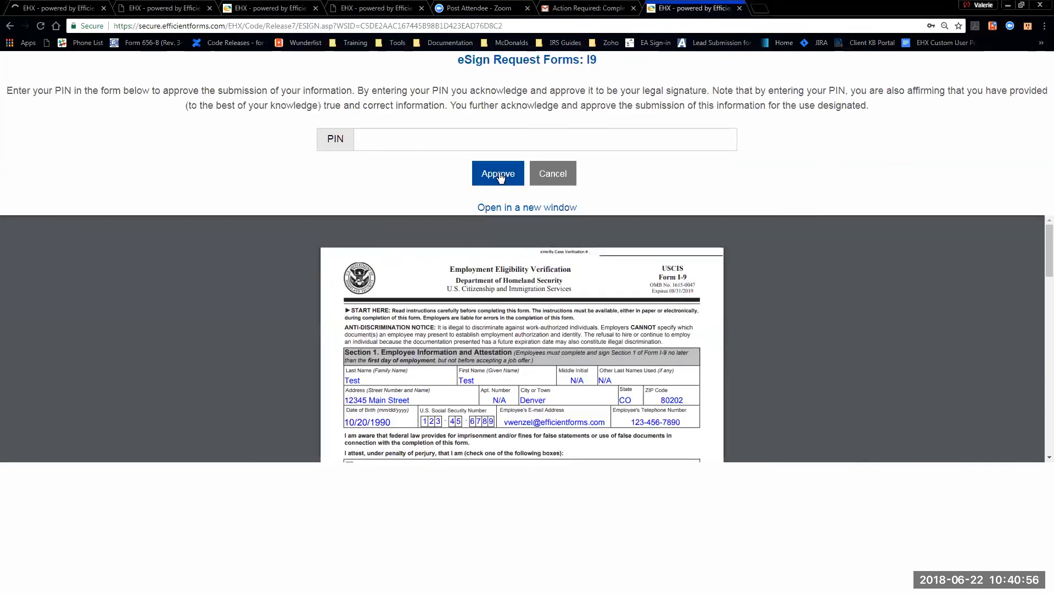
- Approve the I9 forms with the signing PIN, then return to the Manager Views tab
{"action": "left_click", "coordinate": [402, 139]}
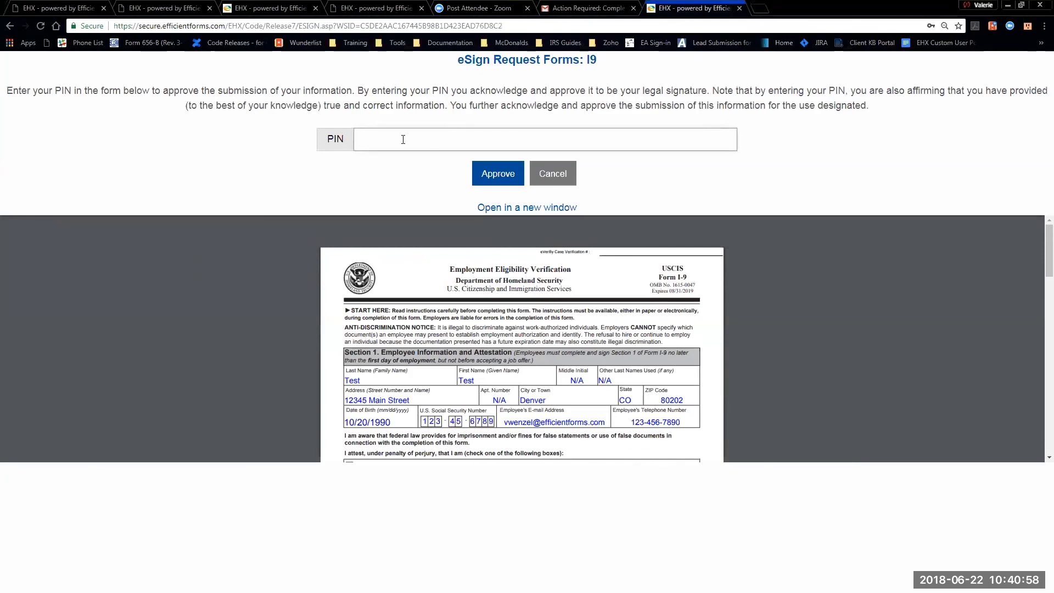
{"action": "type", "text": "••••"}
{"action": "left_click", "coordinate": [508, 183]}
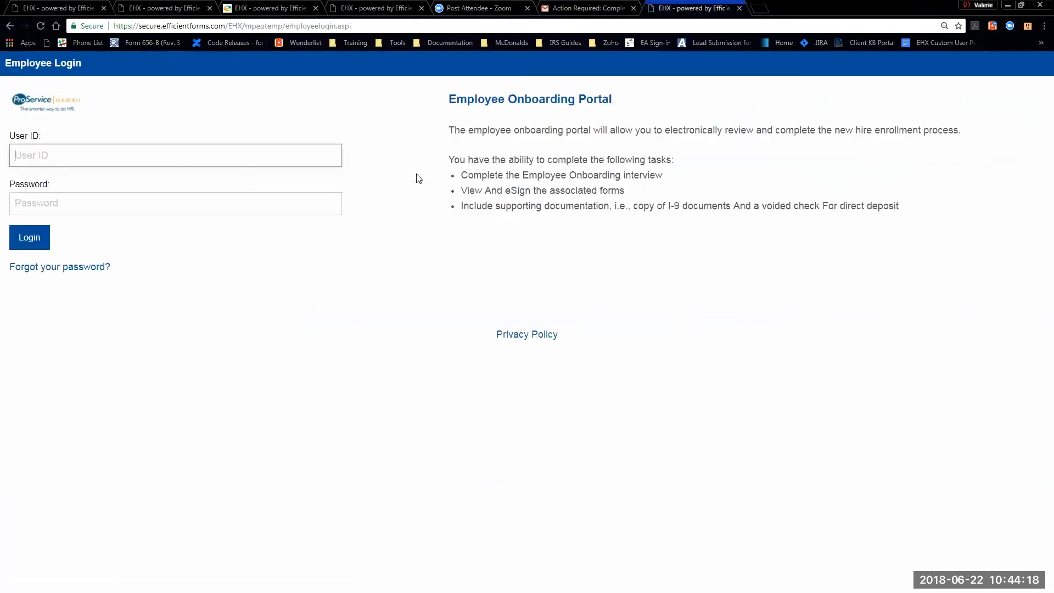
{"action": "left_click", "coordinate": [255, 9]}
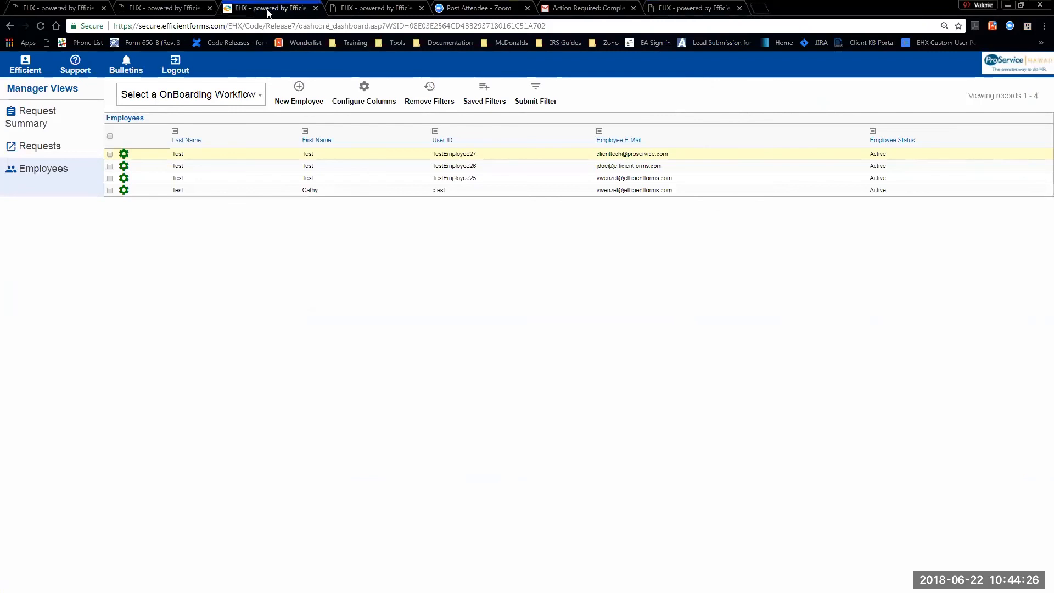
- Show all seven onboarding requests under Request Summary > Requests
{"action": "left_click", "coordinate": [38, 118]}
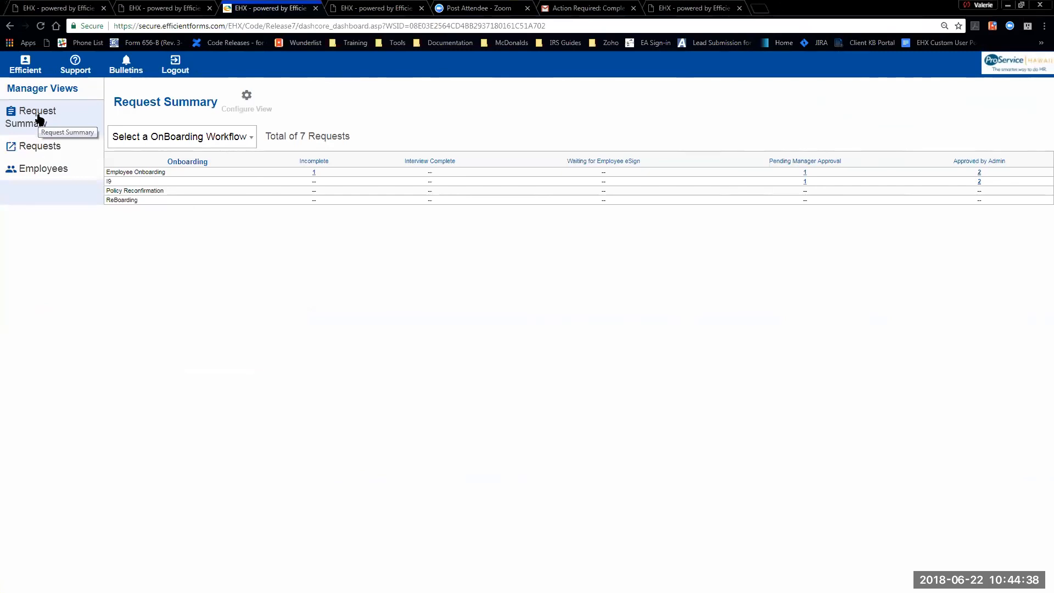
{"action": "left_click", "coordinate": [40, 149]}
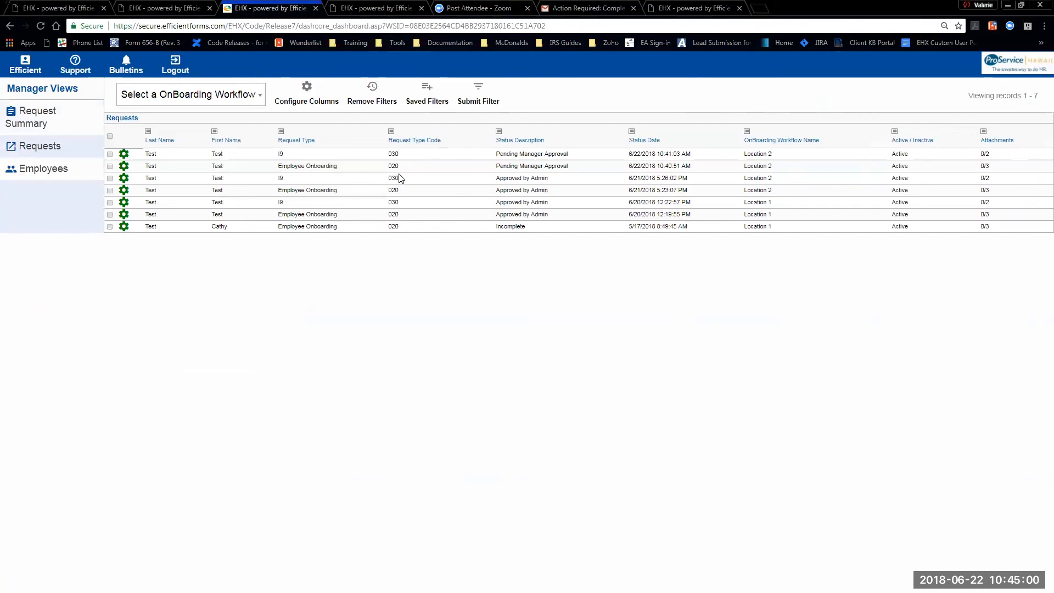
- View the pending Employee Onboarding request's forms as a PDF
{"action": "left_click", "coordinate": [234, 170]}
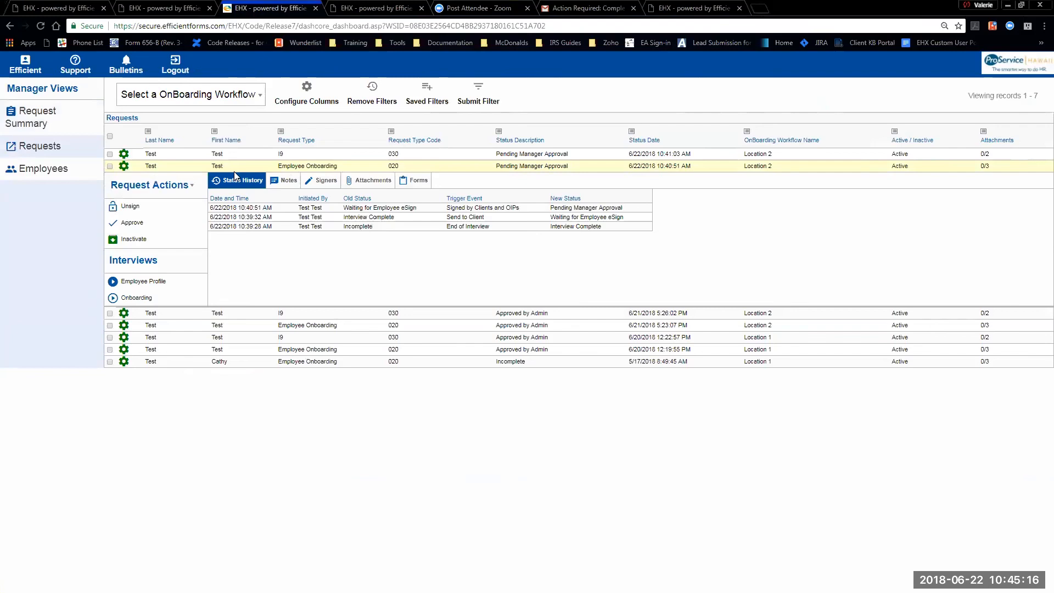
{"action": "left_click", "coordinate": [413, 181]}
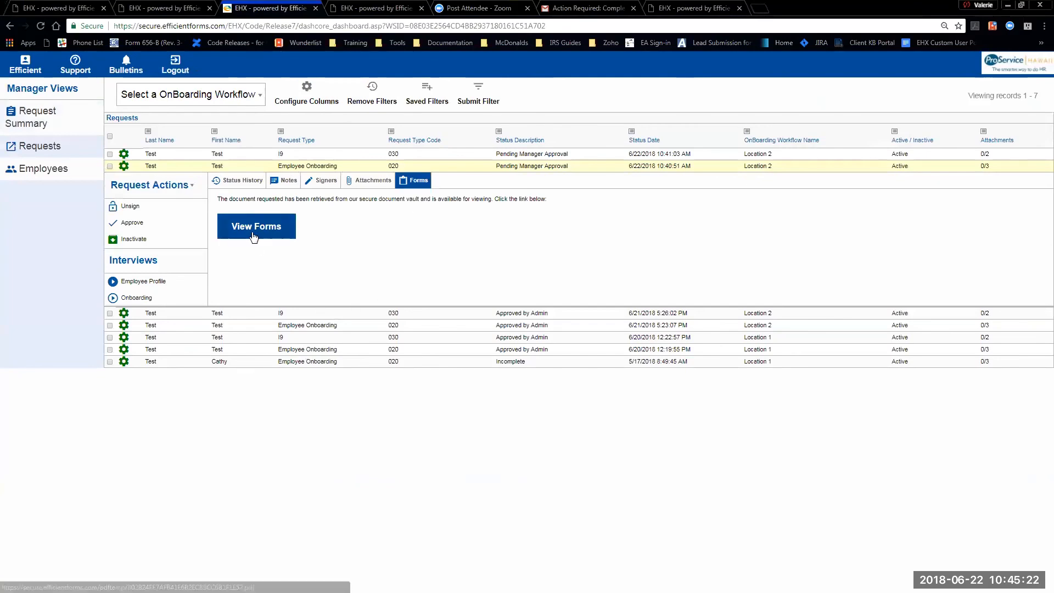
{"action": "left_click", "coordinate": [253, 235]}
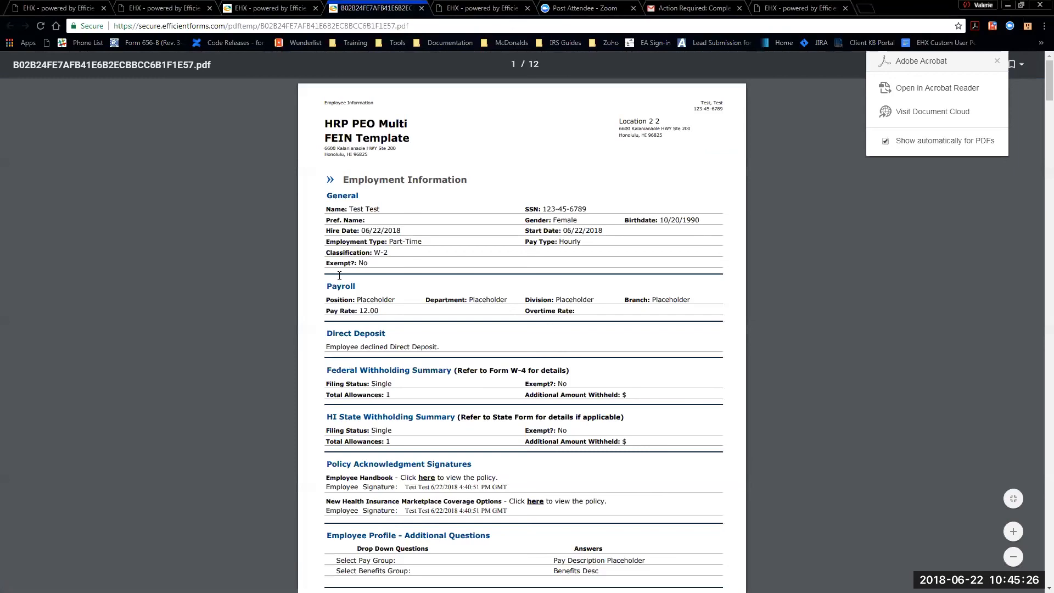
- Review the onboarding PDF down through the W-4 page, then close its tab
{"action": "scroll", "coordinate": [415, 291], "scroll_direction": "down", "scroll_amount": 5}
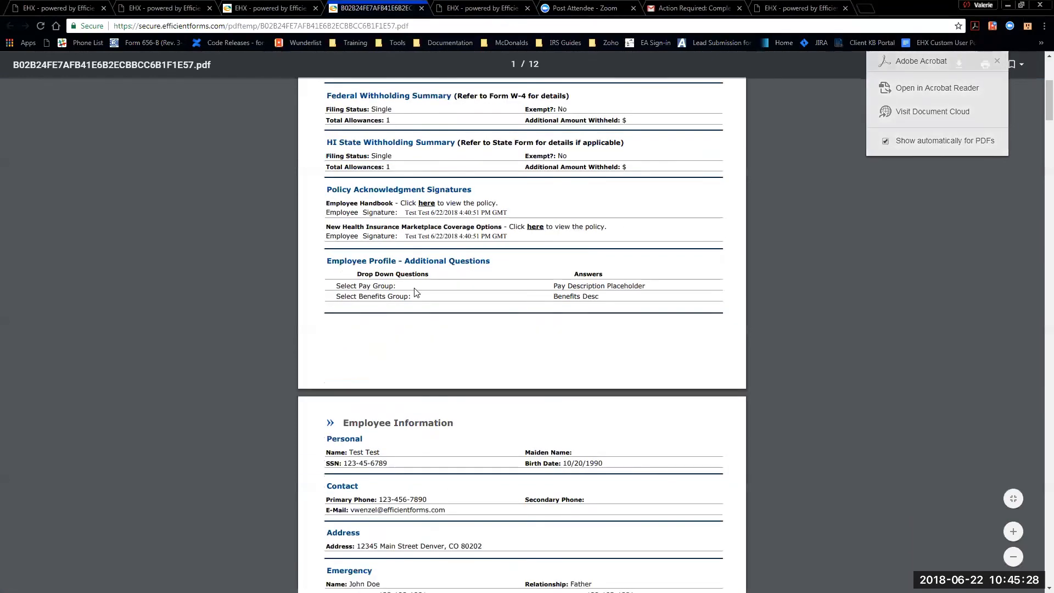
{"action": "scroll", "coordinate": [416, 292], "scroll_direction": "down", "scroll_amount": 13}
{"action": "scroll", "coordinate": [413, 304], "scroll_direction": "down", "scroll_amount": 10}
{"action": "scroll", "coordinate": [412, 304], "scroll_direction": "down", "scroll_amount": 10}
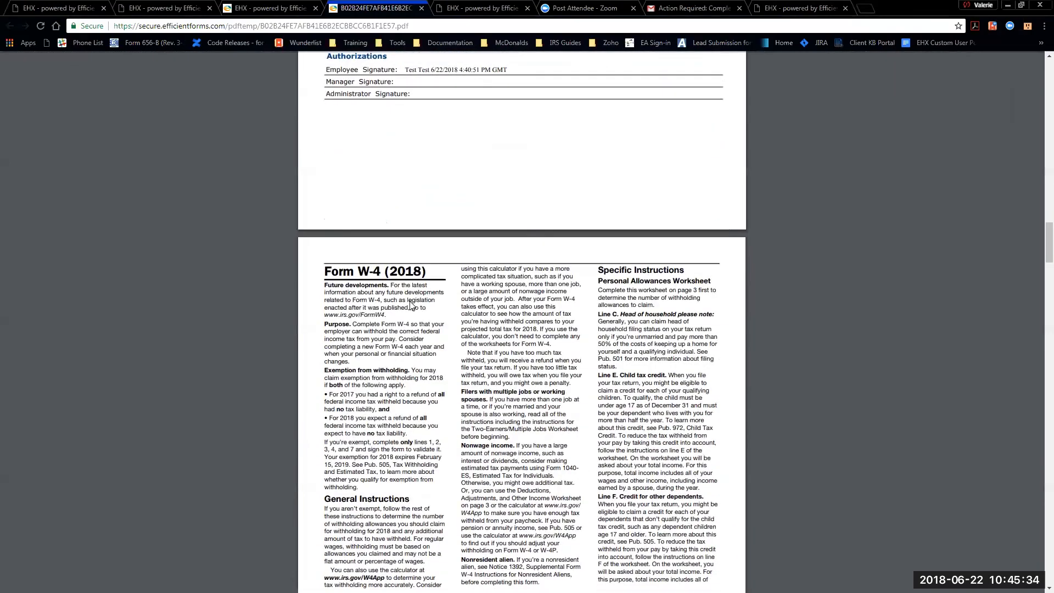
{"action": "scroll", "coordinate": [411, 305], "scroll_direction": "down", "scroll_amount": 2}
{"action": "scroll", "coordinate": [410, 293], "scroll_direction": "down", "scroll_amount": 2}
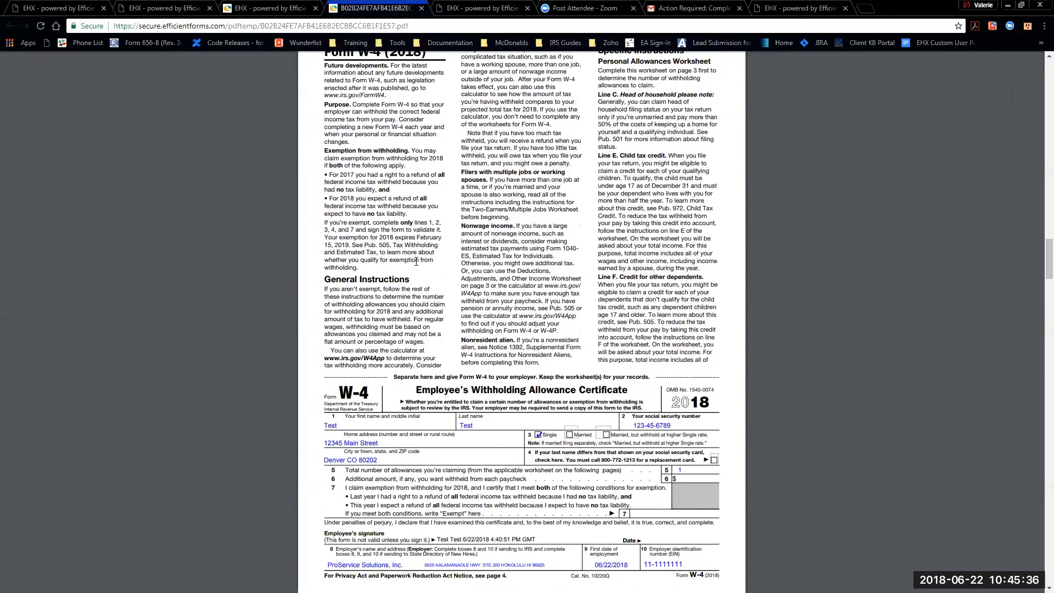
{"action": "left_click", "coordinate": [421, 9]}
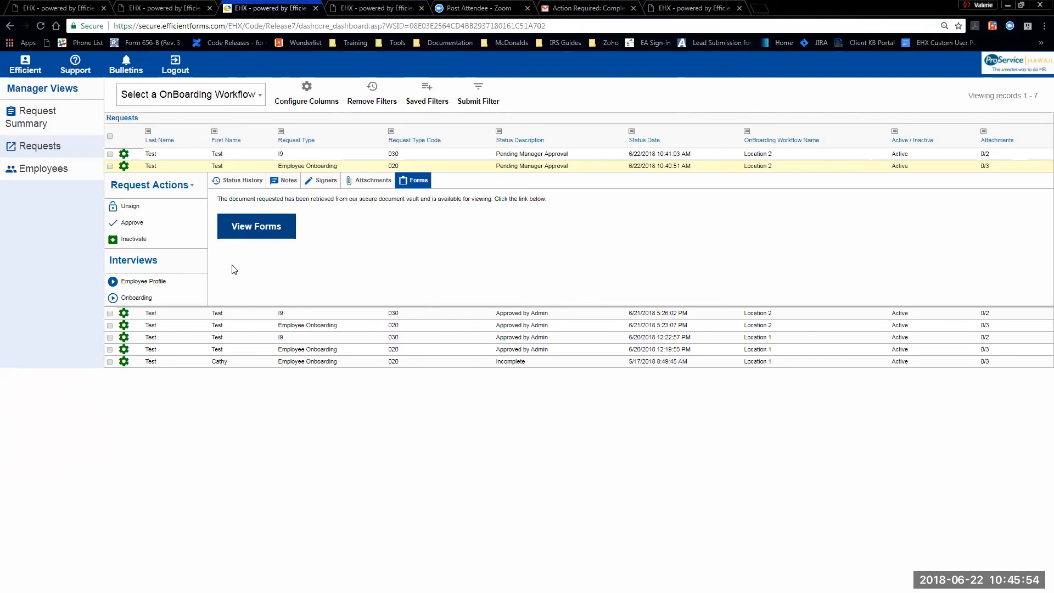
- Approve the Employee Onboarding request and expand the pending I9 request's details
{"action": "left_click", "coordinate": [142, 225]}
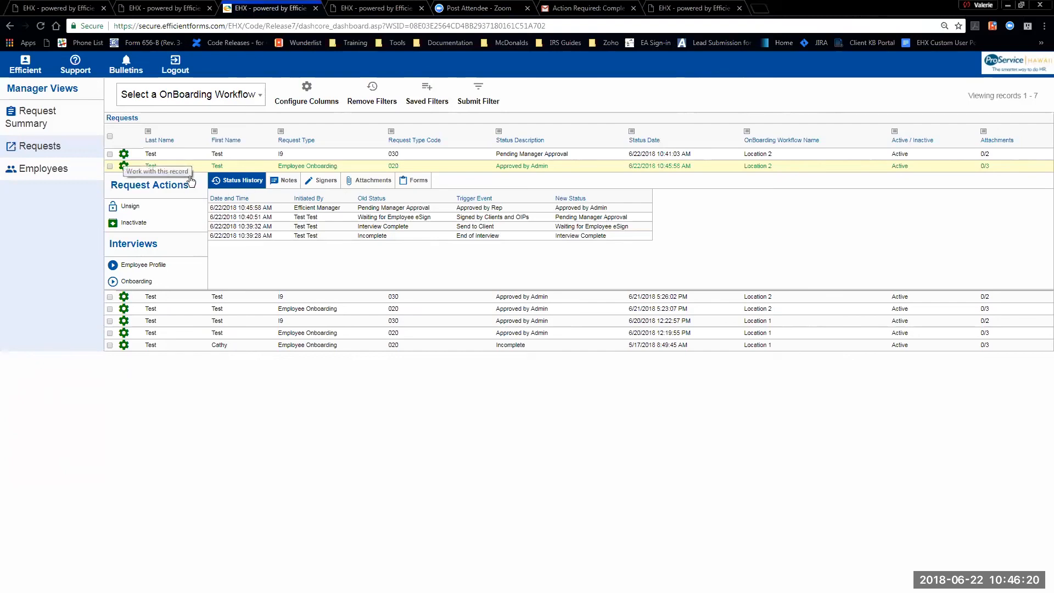
{"action": "left_click", "coordinate": [124, 154]}
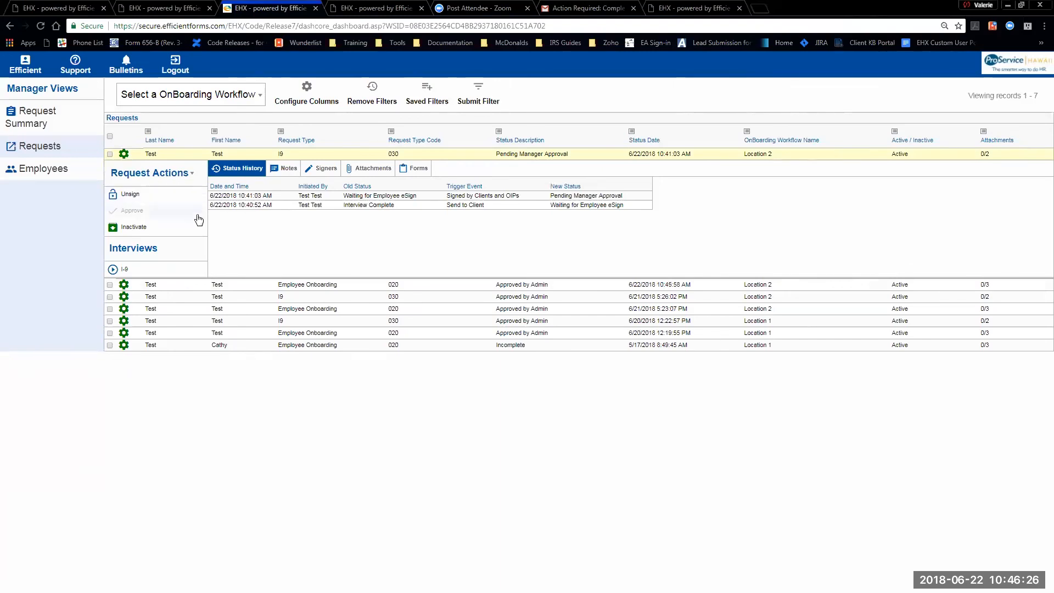
{"action": "mouse_move", "coordinate": [140, 214]}
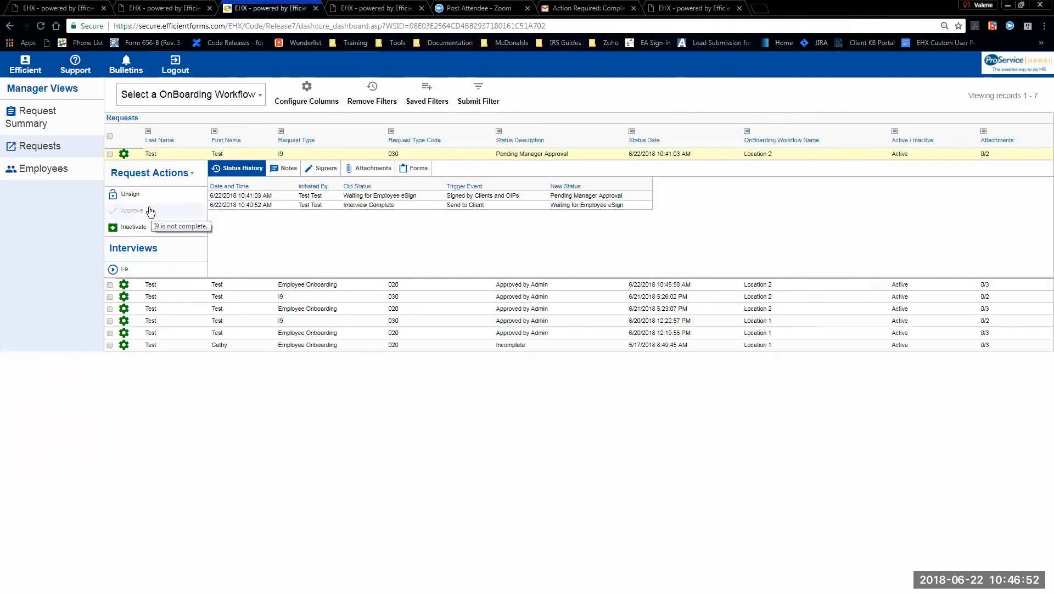
- Start the I-9 interview, accept the start date, and choose List B and C documents
{"action": "left_click", "coordinate": [142, 271]}
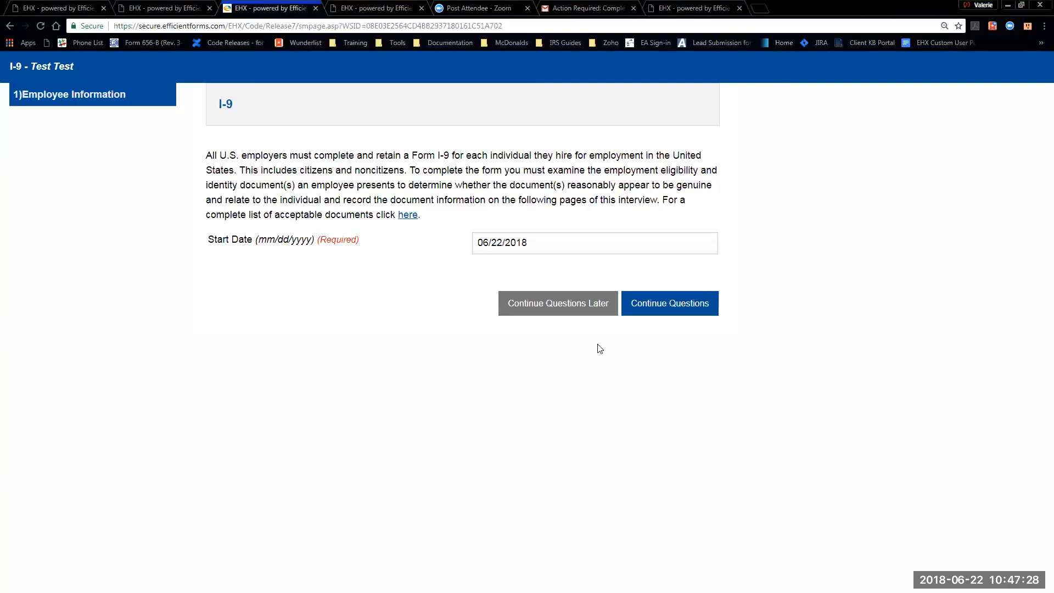
{"action": "left_click", "coordinate": [677, 312]}
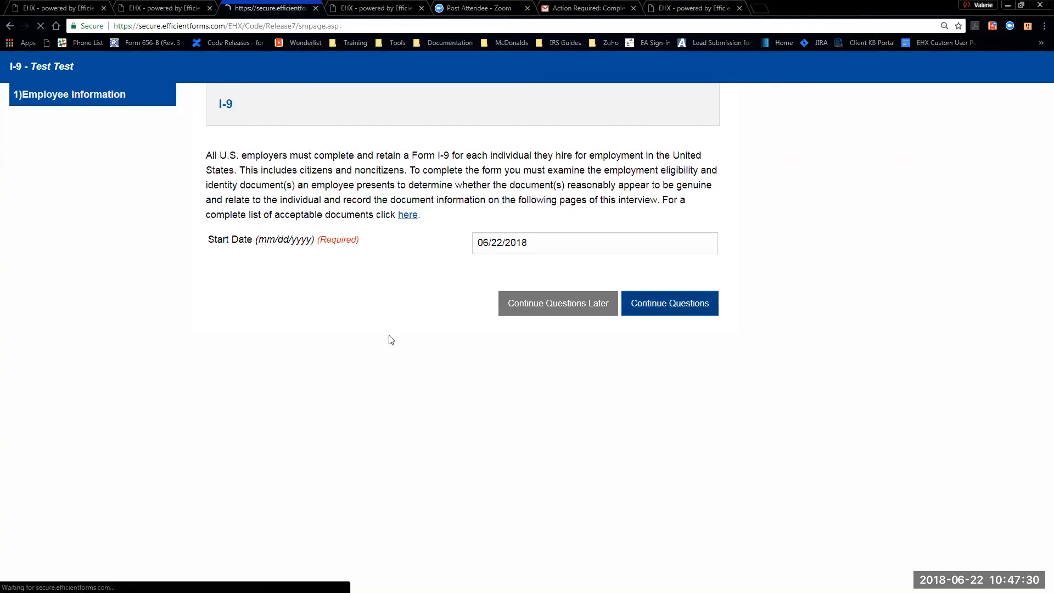
{"action": "scroll", "coordinate": [351, 365], "scroll_direction": "down", "scroll_amount": 1}
{"action": "left_click", "coordinate": [230, 497]}
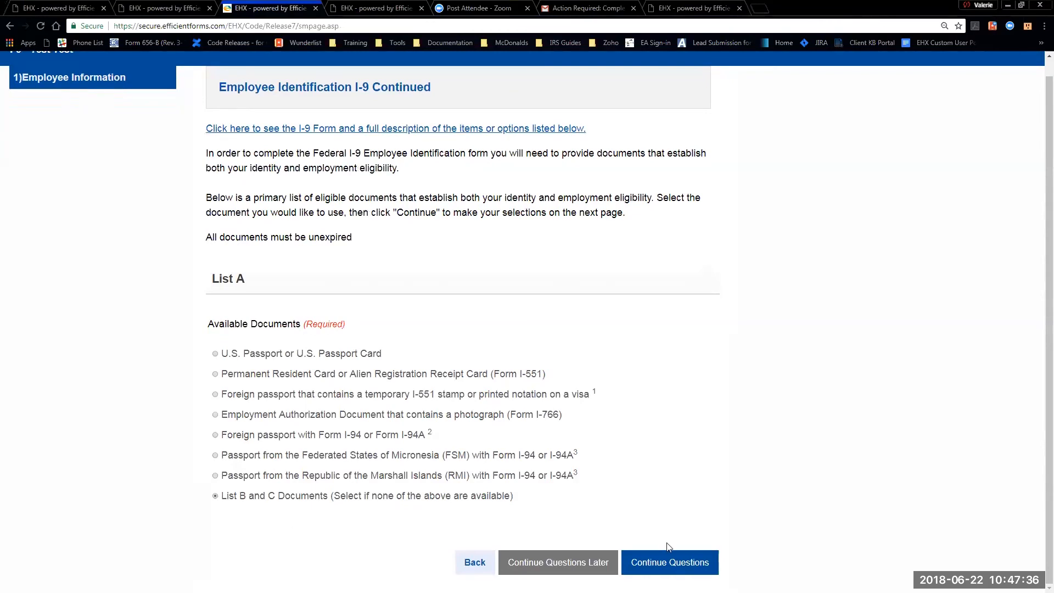
{"action": "left_click", "coordinate": [690, 571]}
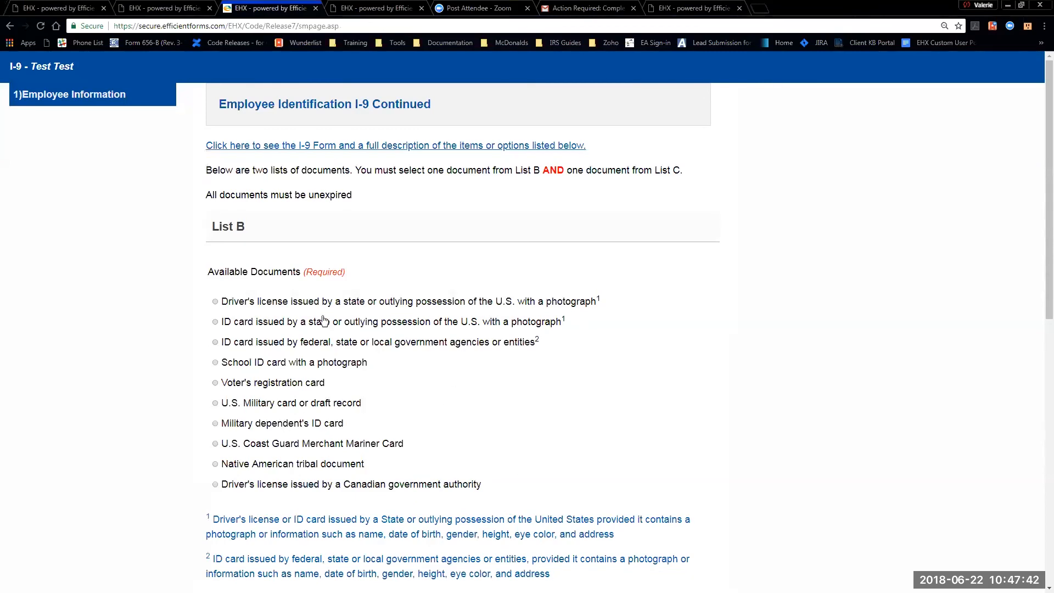
- Pick Driver's license for List B and Social Security card for List C
{"action": "left_click", "coordinate": [215, 301]}
{"action": "scroll", "coordinate": [437, 373], "scroll_direction": "down", "scroll_amount": 2}
{"action": "scroll", "coordinate": [282, 434], "scroll_direction": "down", "scroll_amount": 6}
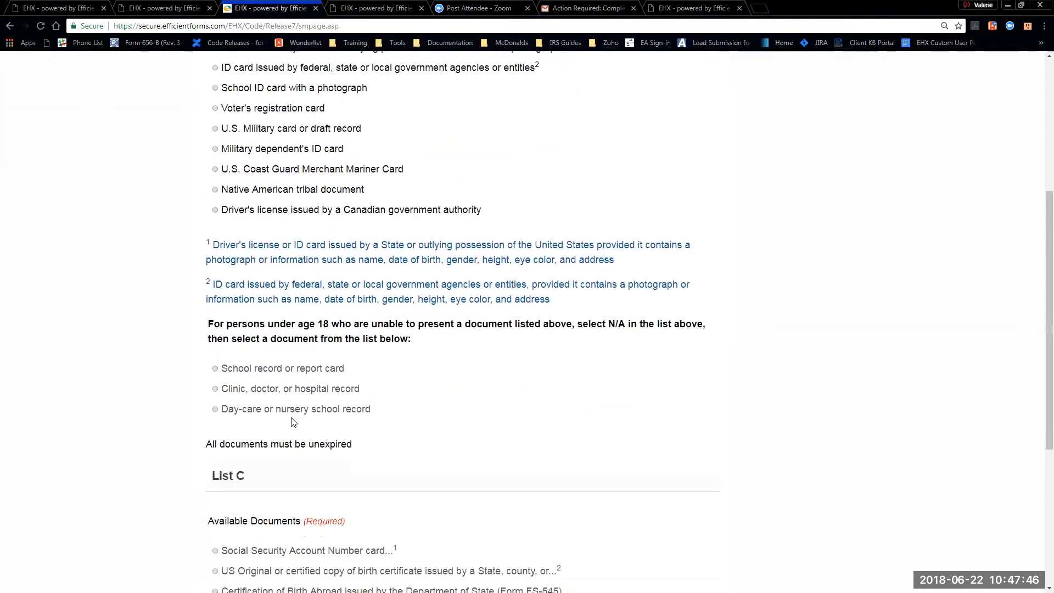
{"action": "scroll", "coordinate": [293, 437], "scroll_direction": "down", "scroll_amount": 2}
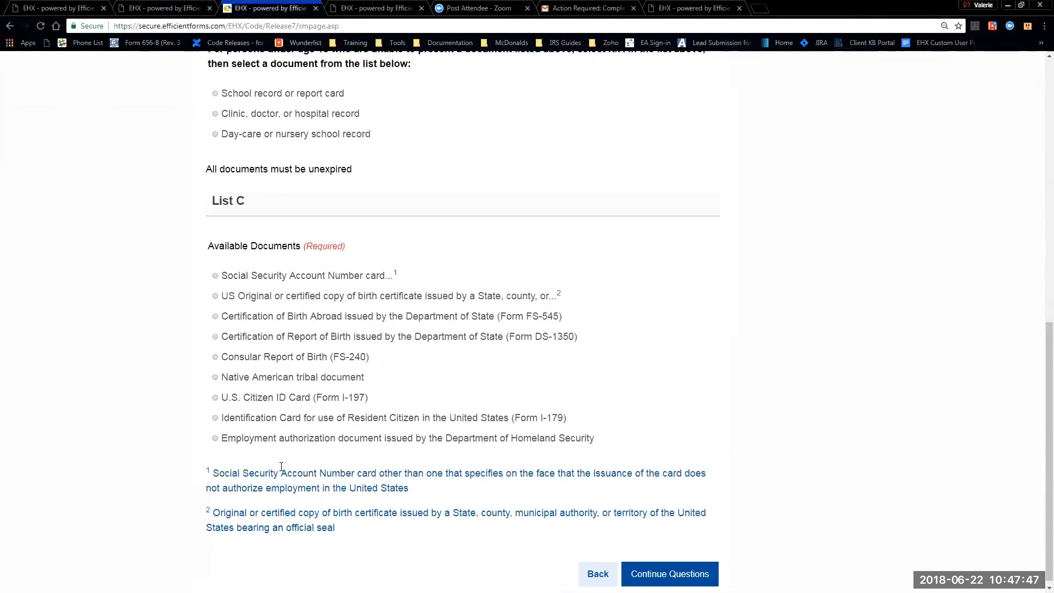
{"action": "left_click", "coordinate": [215, 271]}
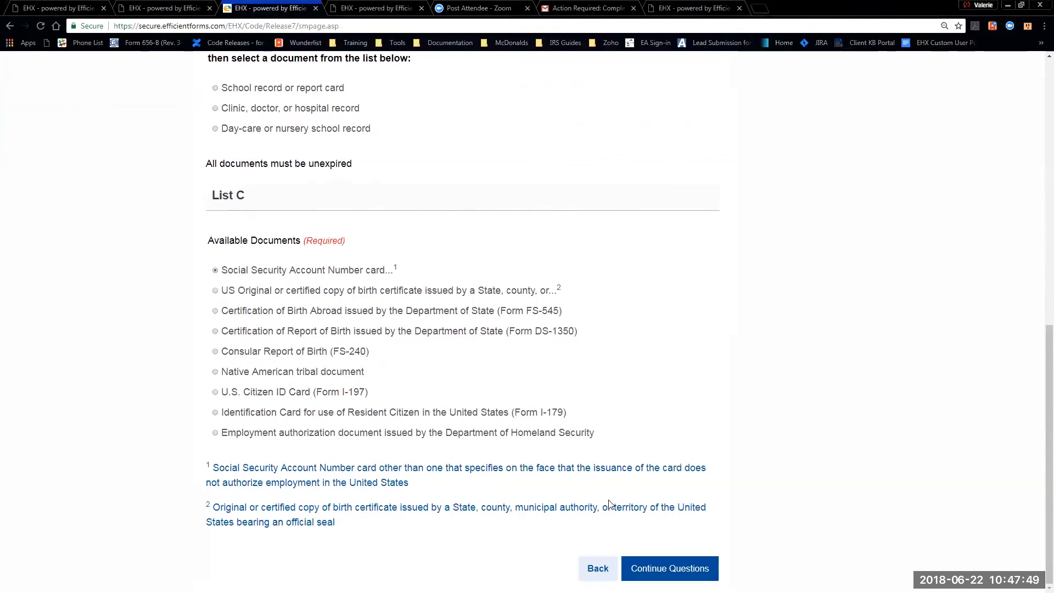
{"action": "left_click", "coordinate": [661, 573]}
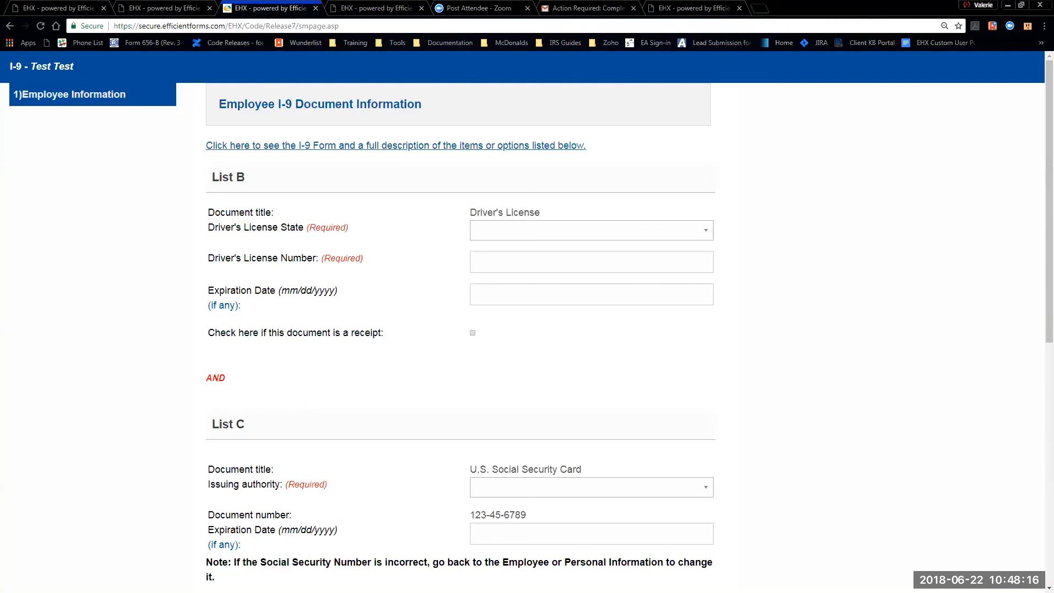
- Enter the driver's license as issued by HI, with its number and 10/16/2025 expiration
{"action": "left_click", "coordinate": [505, 234]}
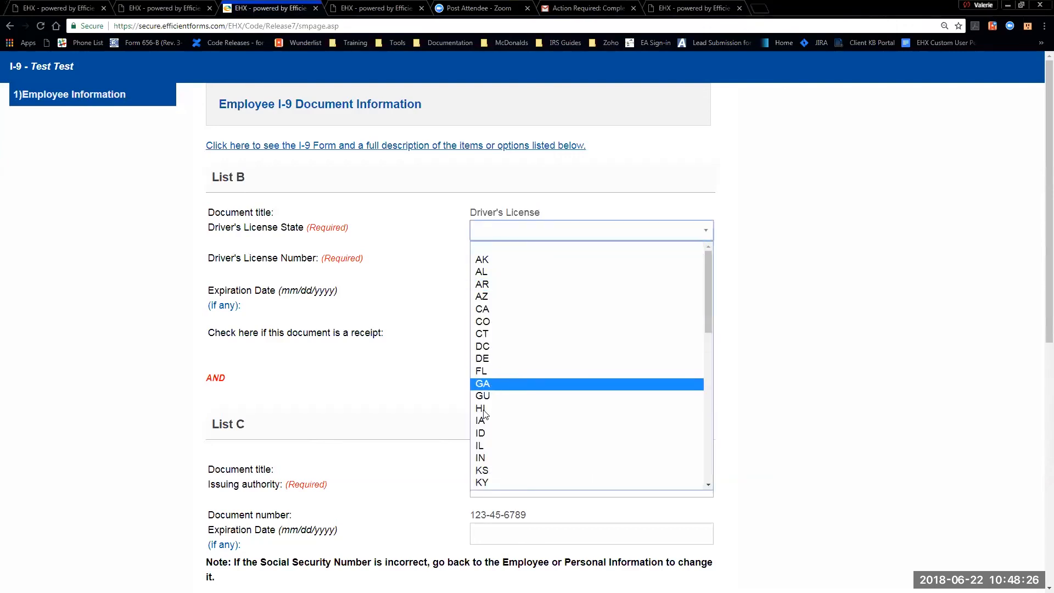
{"action": "left_click", "coordinate": [492, 409]}
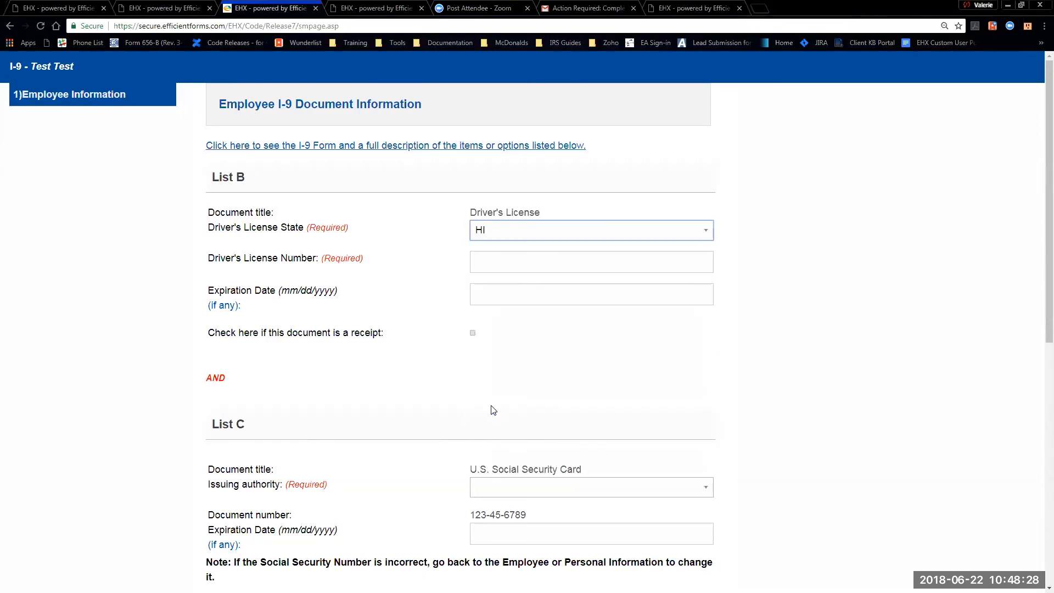
{"action": "left_click", "coordinate": [495, 264]}
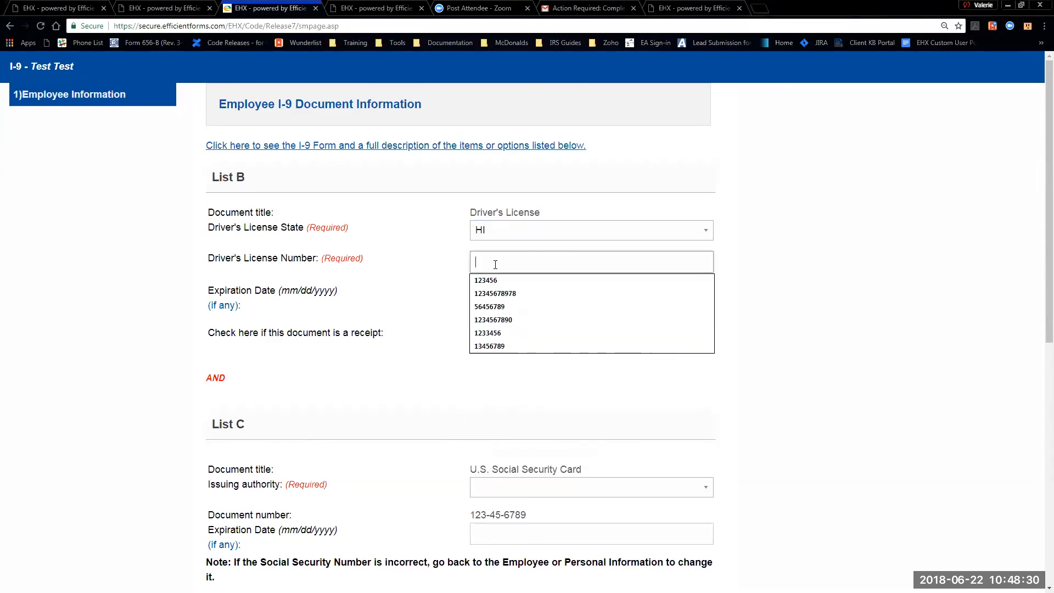
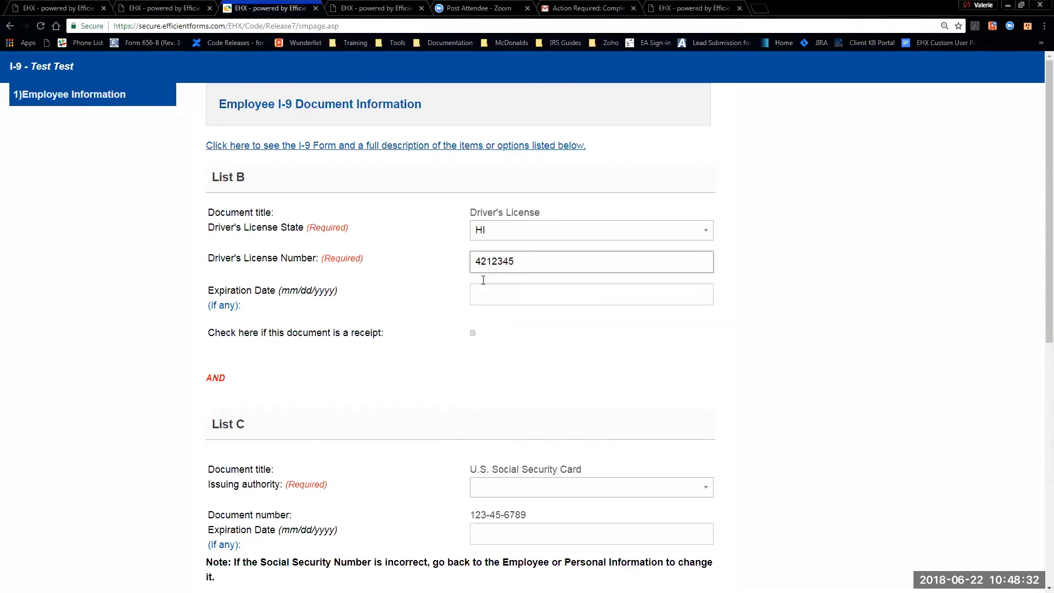
{"action": "left_click", "coordinate": [481, 295]}
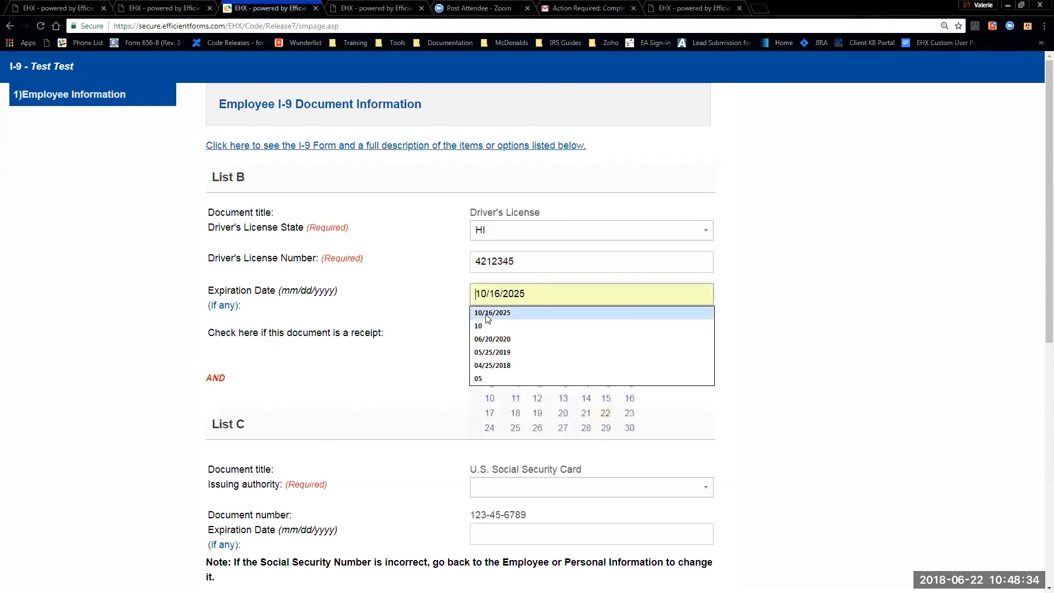
{"action": "left_click", "coordinate": [487, 313]}
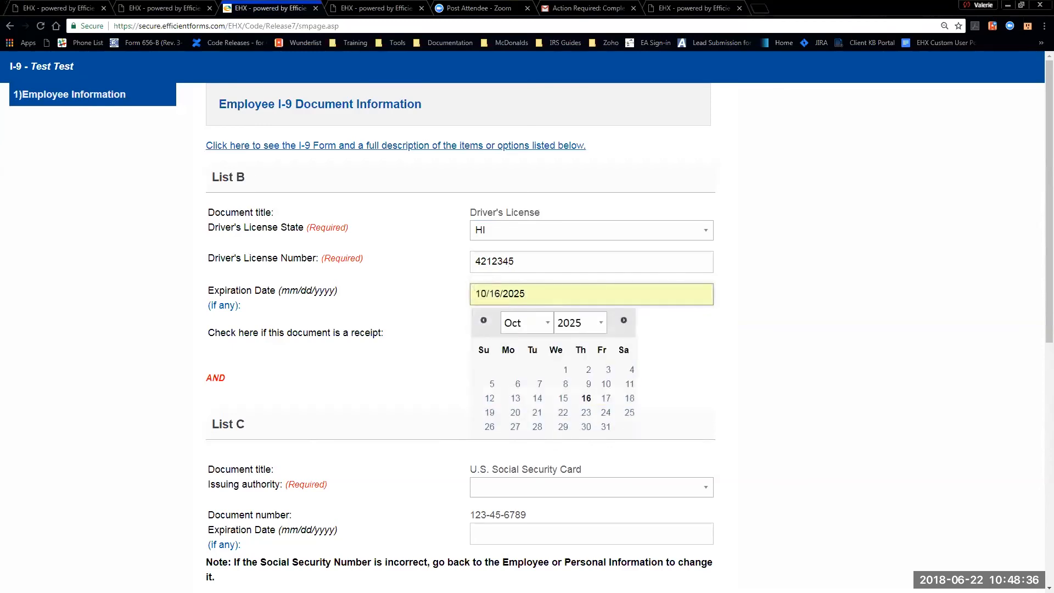
- Set Social Security Administration as the Social Security card's issuing authority
{"action": "scroll", "coordinate": [318, 306], "scroll_direction": "down", "scroll_amount": 2}
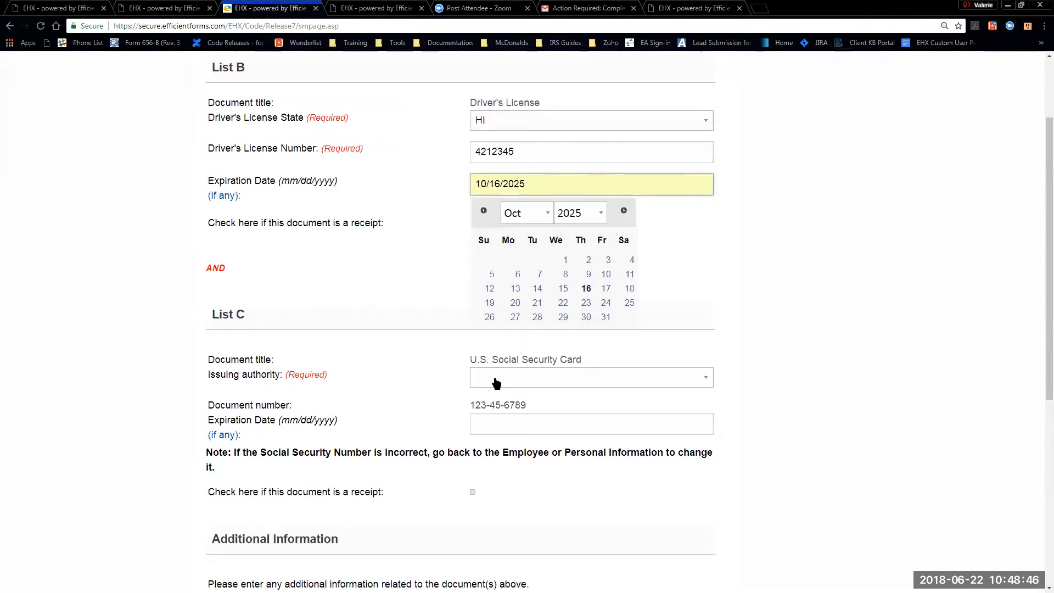
{"action": "left_click", "coordinate": [496, 382]}
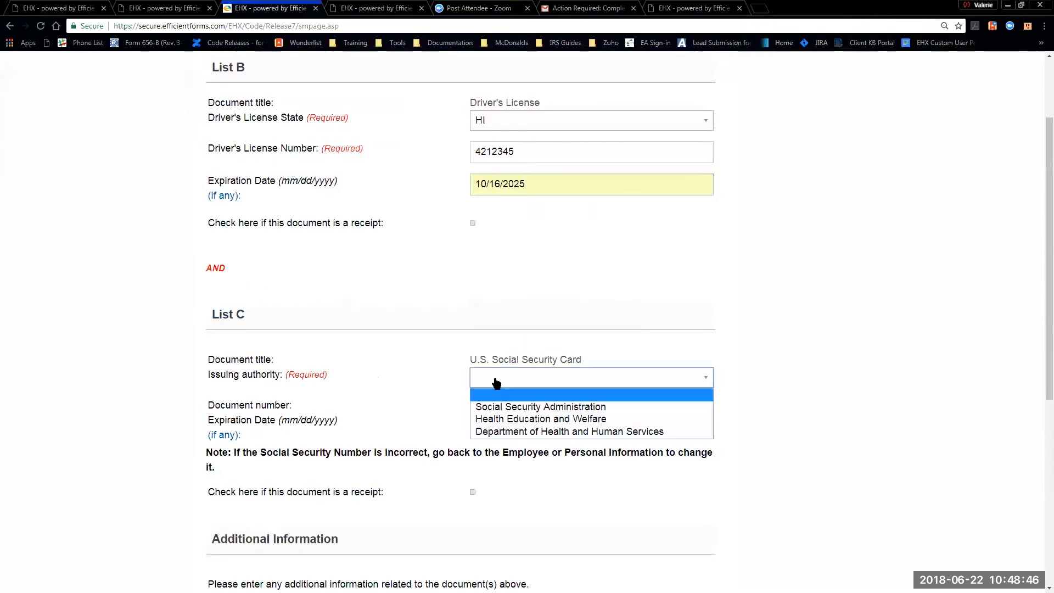
{"action": "left_click", "coordinate": [538, 409]}
{"action": "scroll", "coordinate": [411, 387], "scroll_direction": "down", "scroll_amount": 1}
{"action": "scroll", "coordinate": [409, 387], "scroll_direction": "down", "scroll_amount": 1}
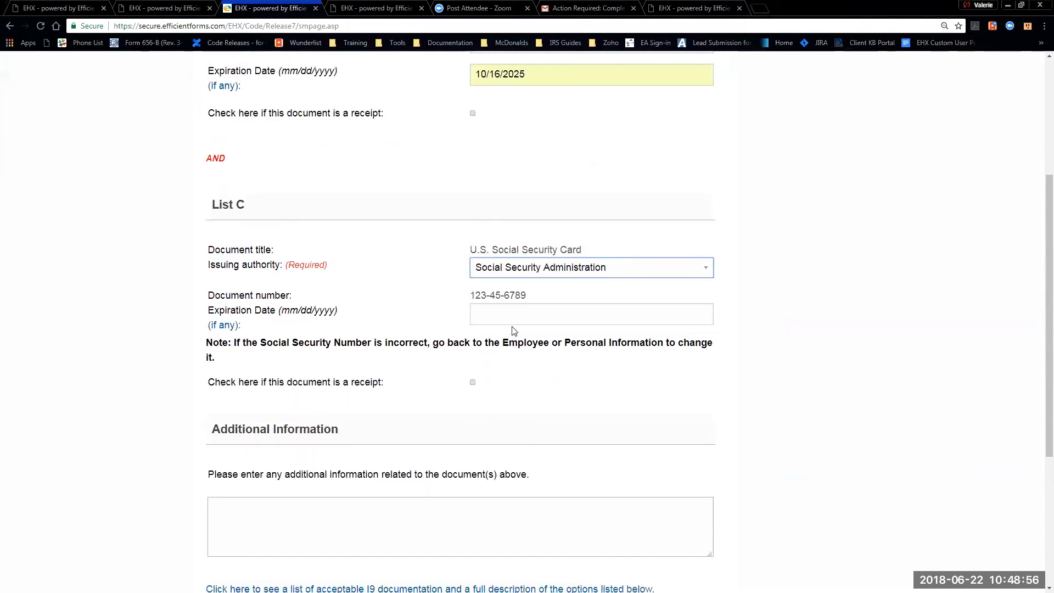
{"action": "scroll", "coordinate": [514, 330], "scroll_direction": "down", "scroll_amount": 4}
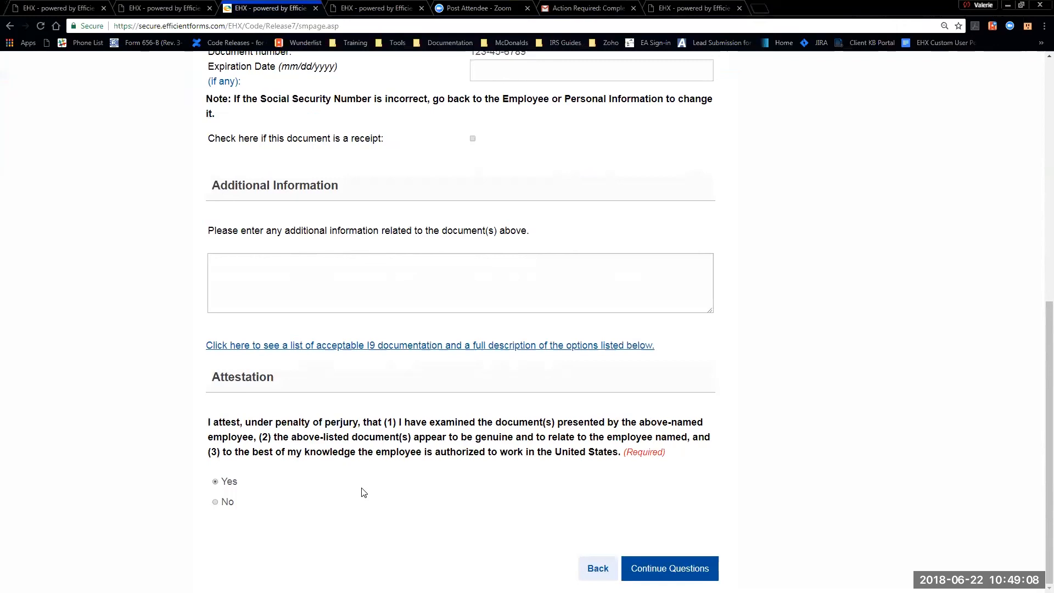
- Submit the I-9 document details, skip the eVerify case number, and finish the interview
{"action": "left_click", "coordinate": [690, 571]}
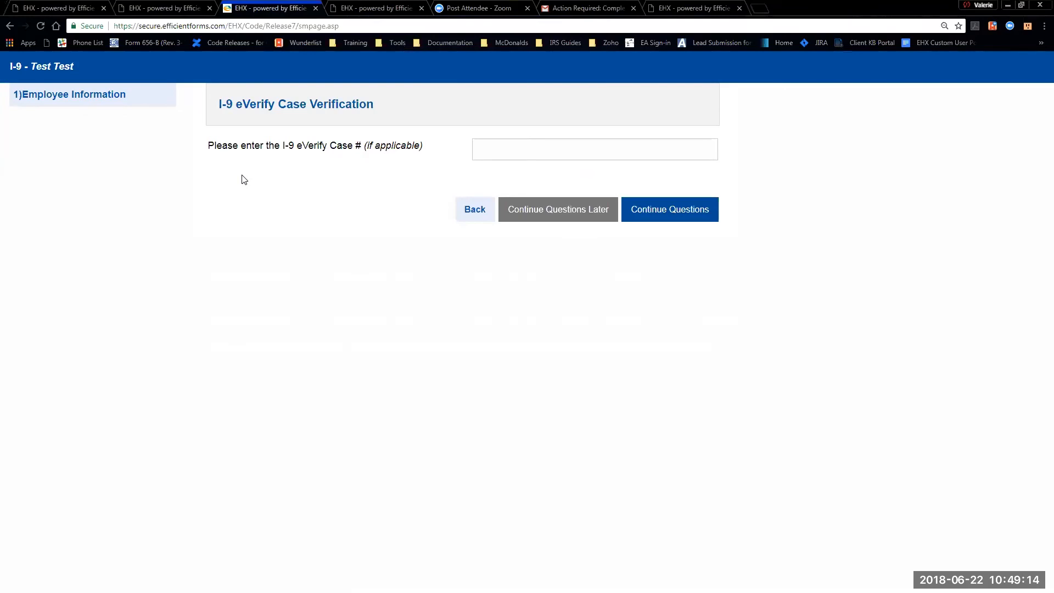
{"action": "left_click", "coordinate": [681, 209]}
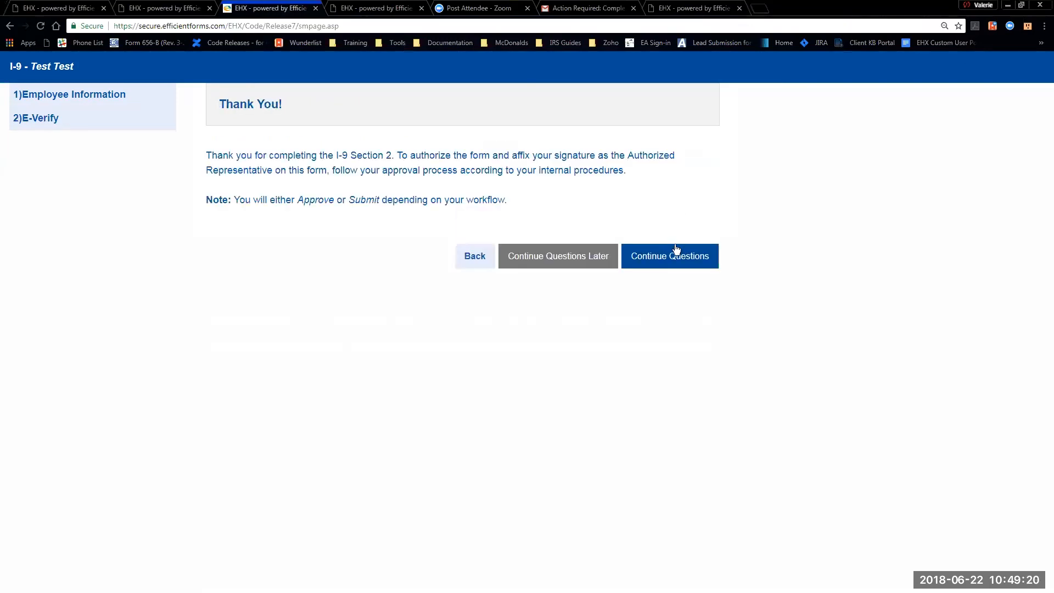
{"action": "left_click", "coordinate": [658, 257]}
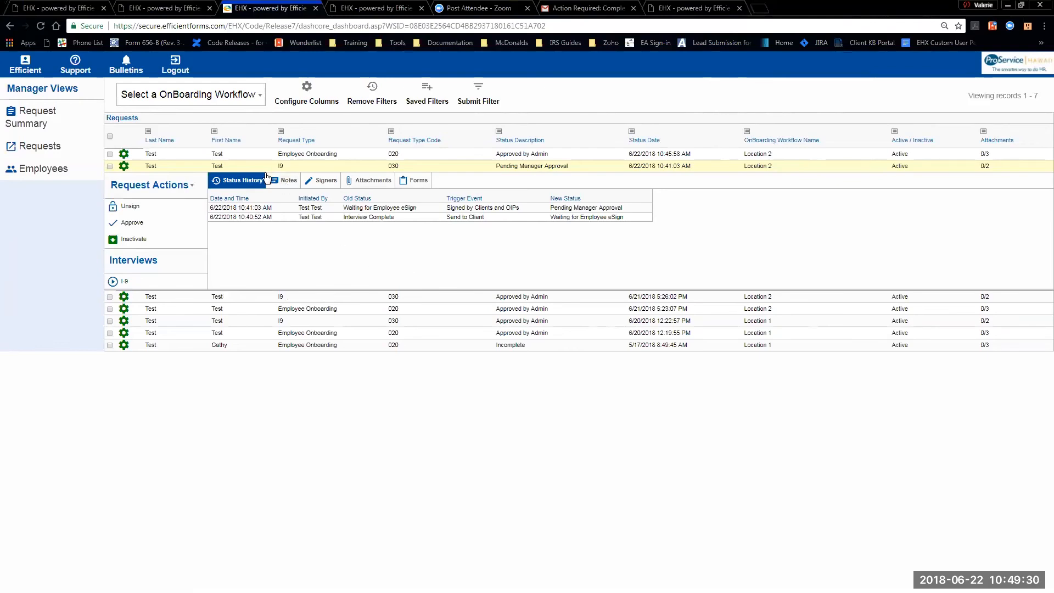
- Approve the new hire's completed I9 request from Request Actions
{"action": "left_click", "coordinate": [150, 227]}
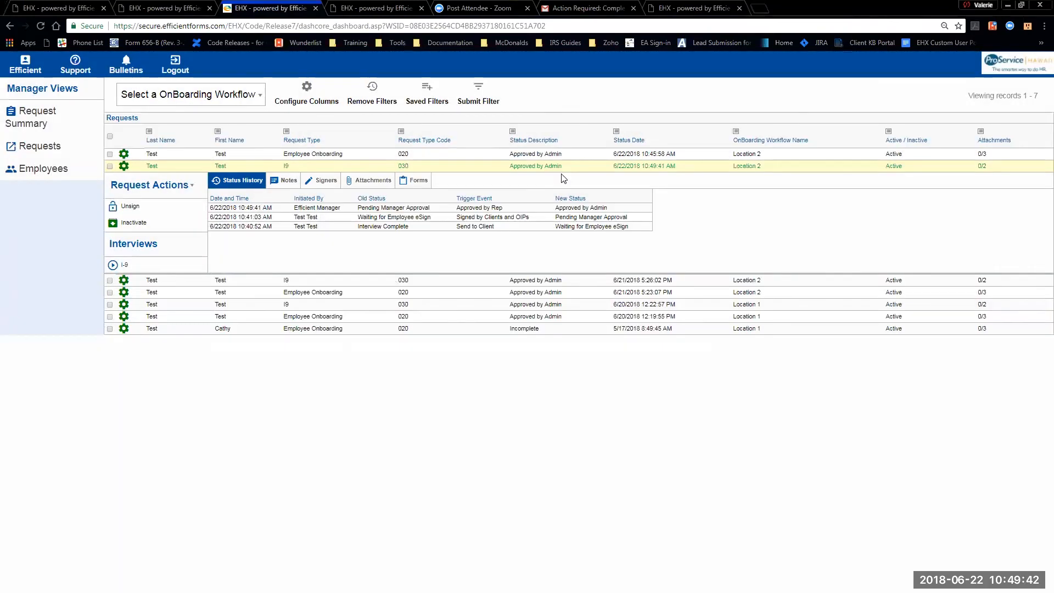